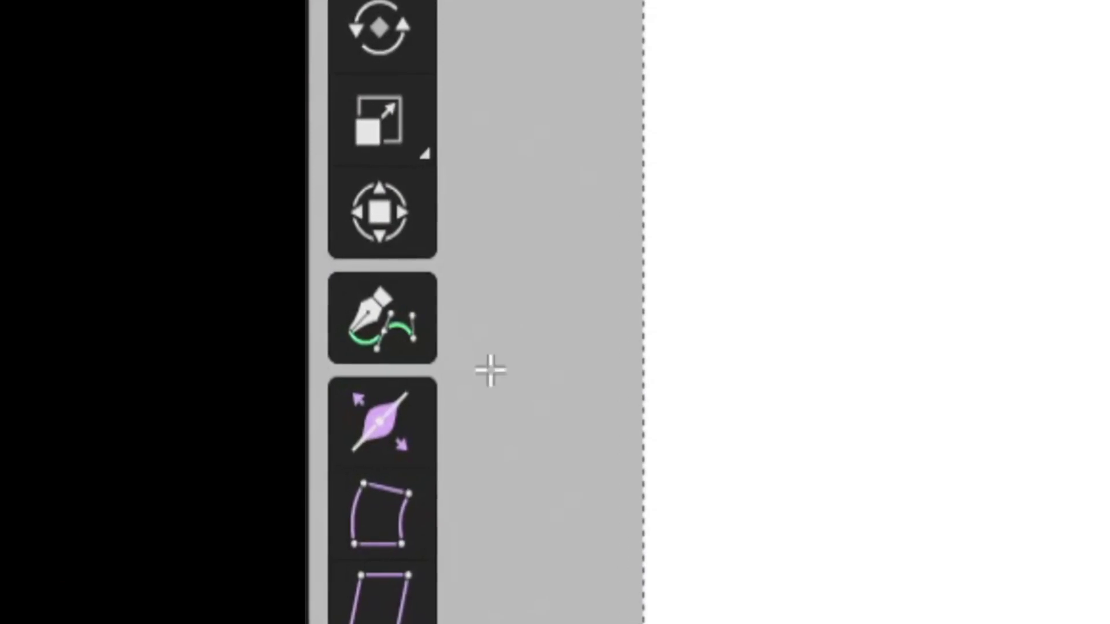
# - Draw a closed four-cornered outline of straight segments on the canvas with the Grease Pencil Pen tool
pyautogui.click(398, 339)
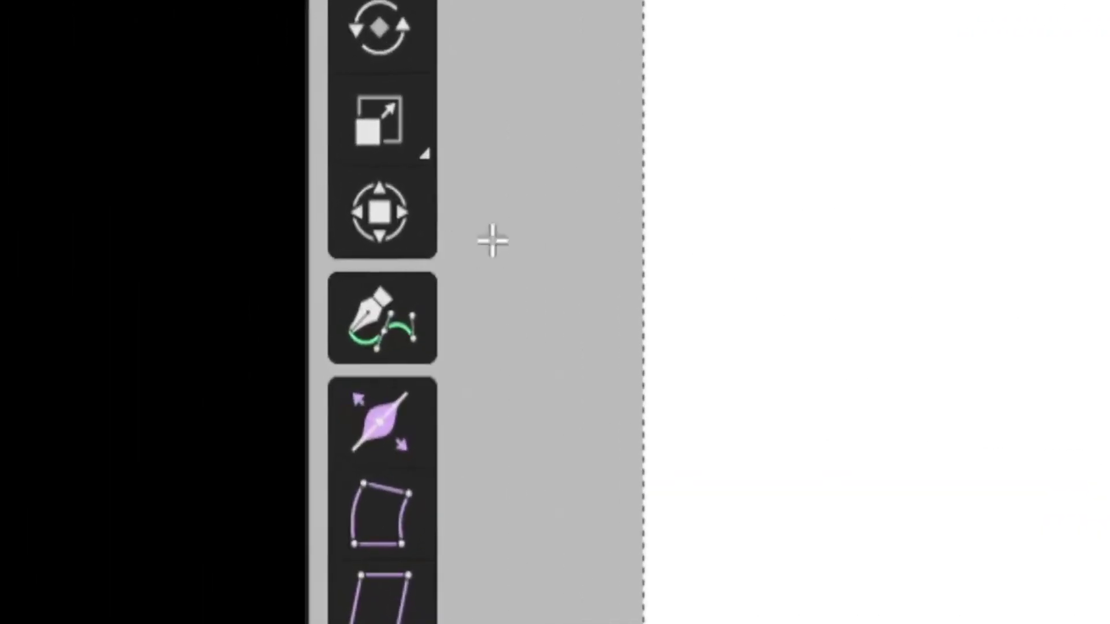
pyautogui.click(396, 333)
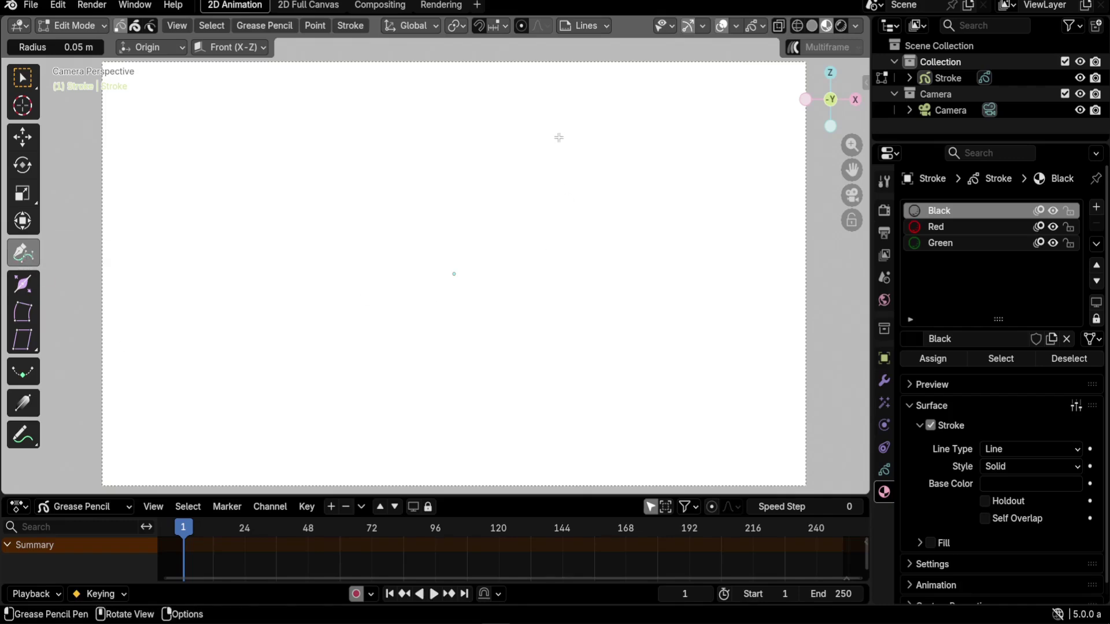
pyautogui.click(558, 138)
pyautogui.click(308, 161)
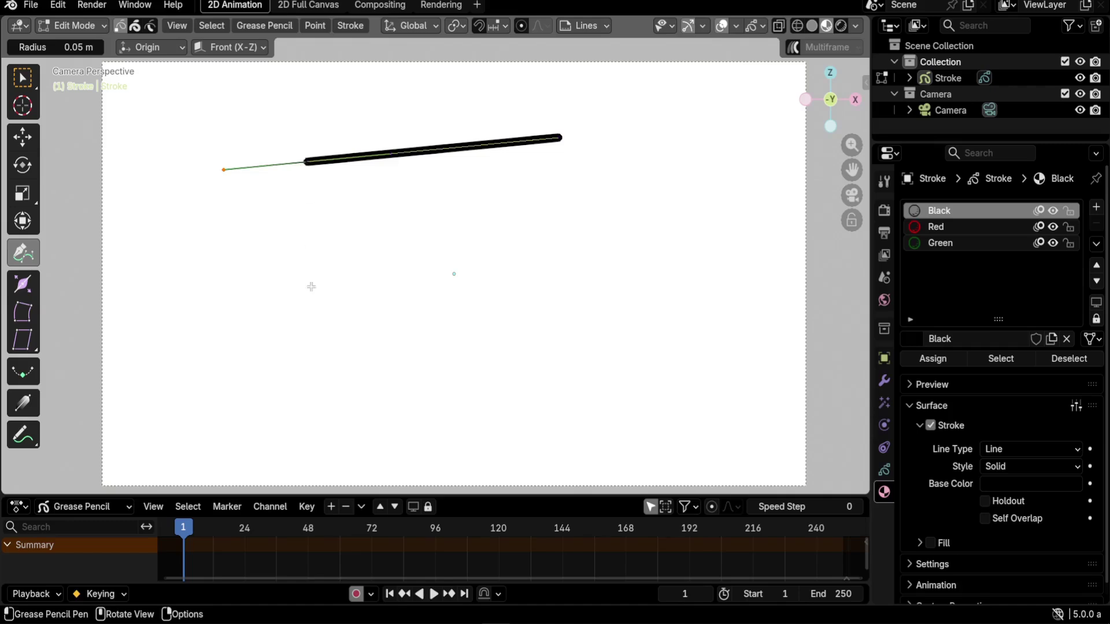
pyautogui.click(313, 382)
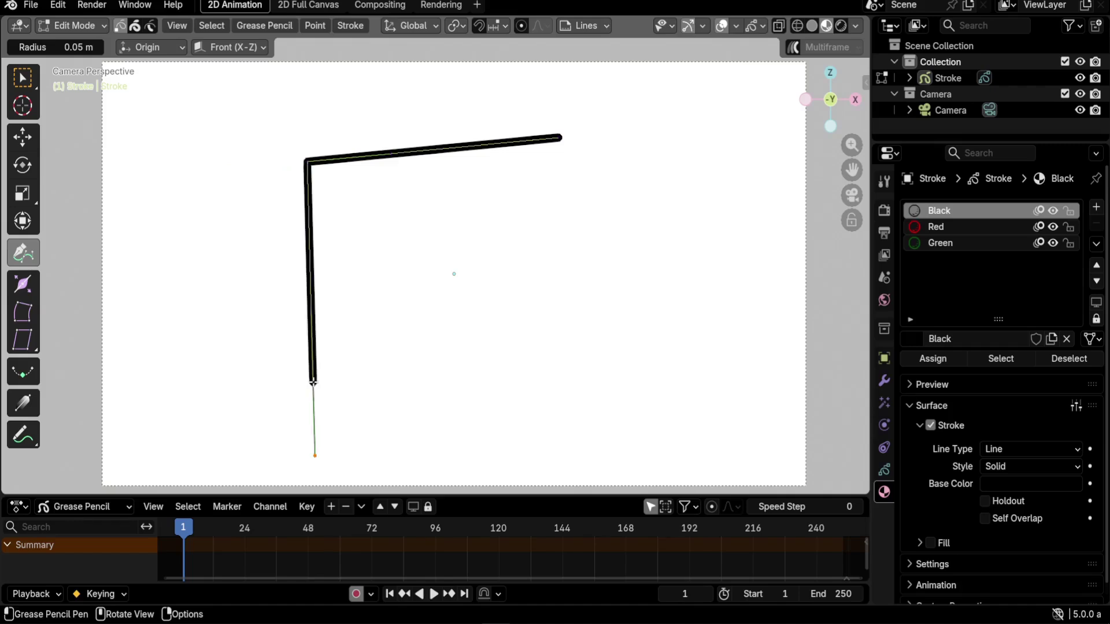
pyautogui.click(572, 379)
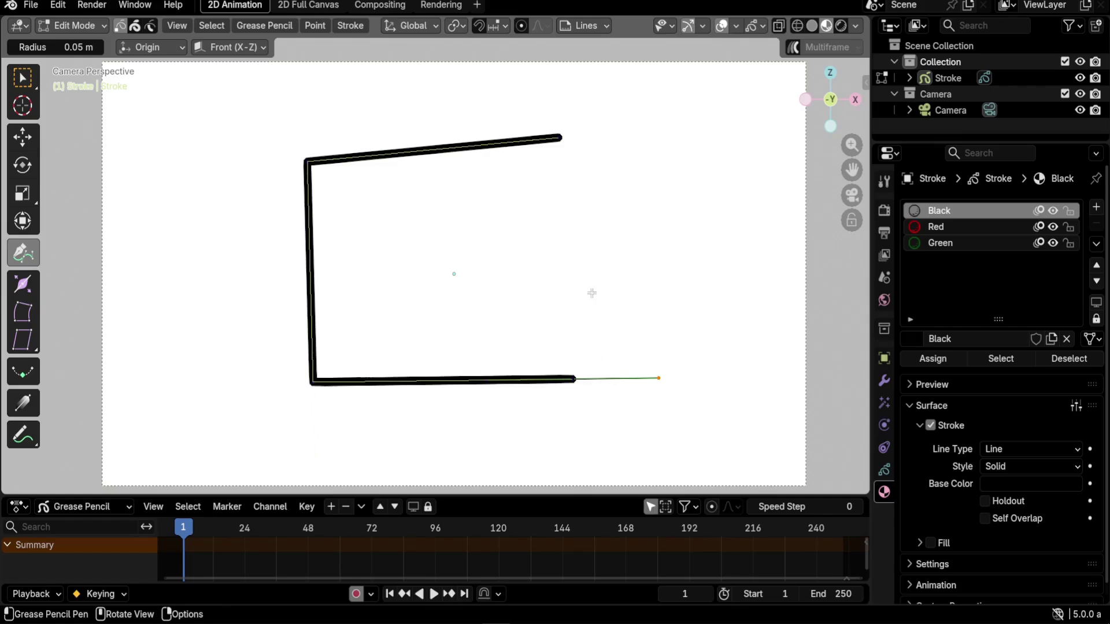
pyautogui.click(559, 138)
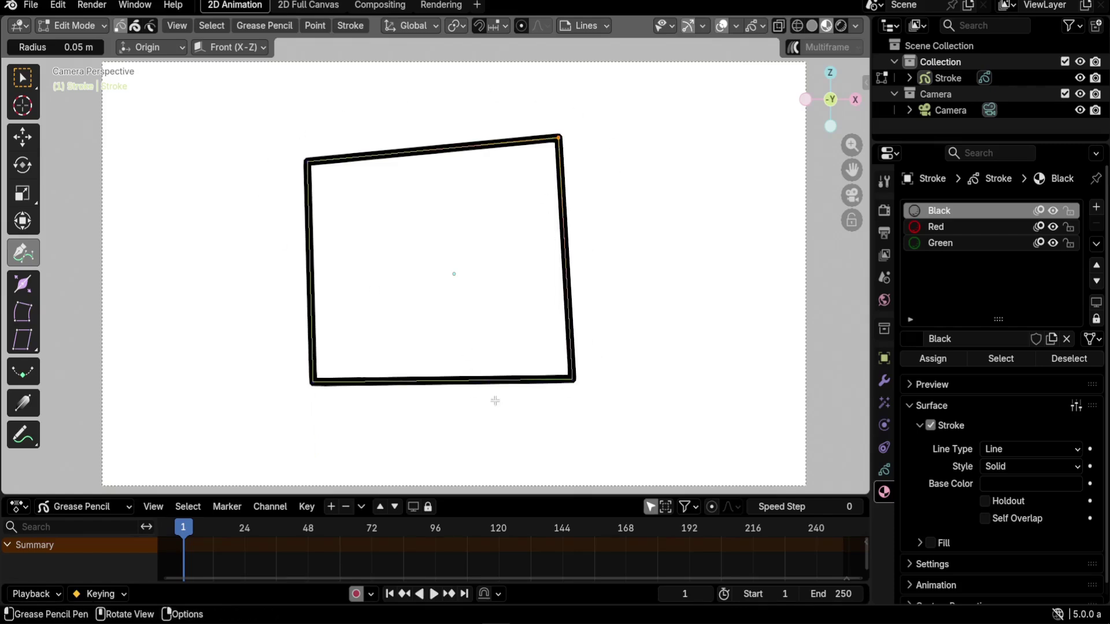
# - Reposition the outline's upper-left, lower-left and upper-right corner points to square up the shape
pyautogui.moveTo(309, 162); pyautogui.dragTo(314, 139)
pyautogui.moveTo(318, 384)
pyautogui.mouseDown()
pyautogui.moveTo(237, 389)
pyautogui.moveTo(337, 355)
pyautogui.moveTo(312, 396)
pyautogui.moveTo(327, 389)
pyautogui.moveTo(323, 358)
pyautogui.moveTo(305, 386)
pyautogui.mouseUp()
pyautogui.moveTo(560, 136)
pyautogui.mouseDown()
pyautogui.moveTo(595, 136)
pyautogui.moveTo(576, 139)
pyautogui.mouseUp()
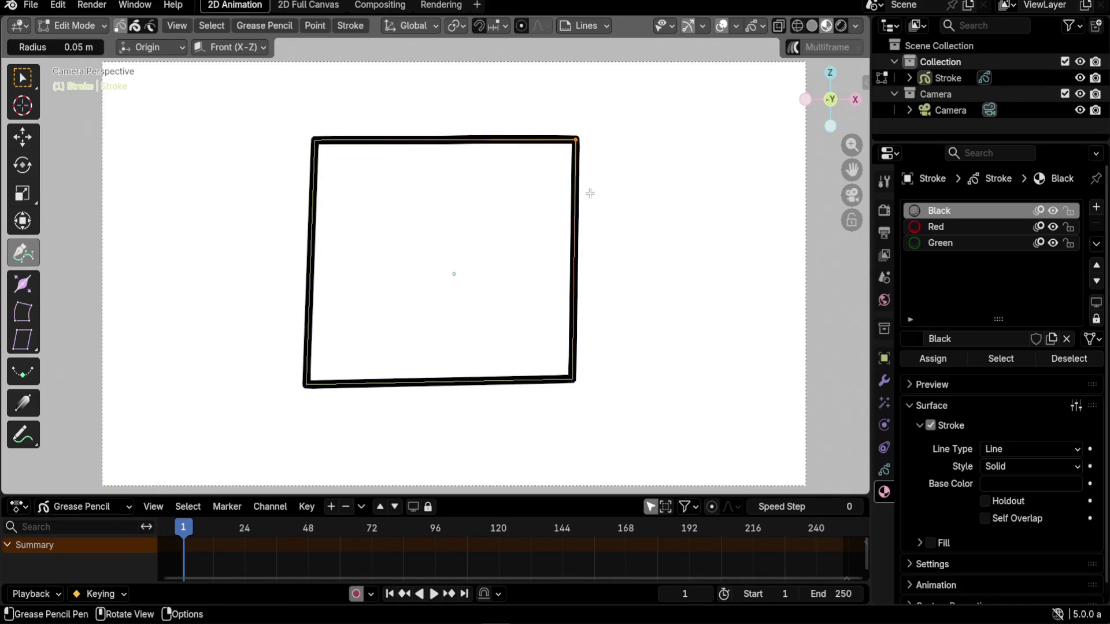
# - Set the upper-right corner's handle type to Auto and move its lower handle to reshape the rounded curve
pyautogui.press('v')
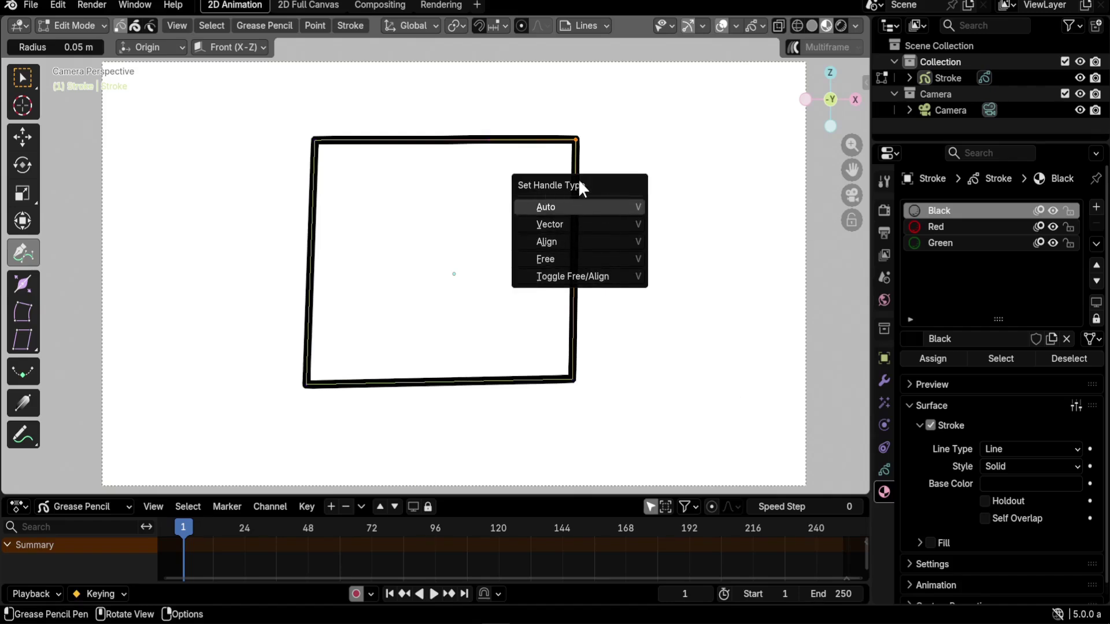
pyautogui.click(567, 210)
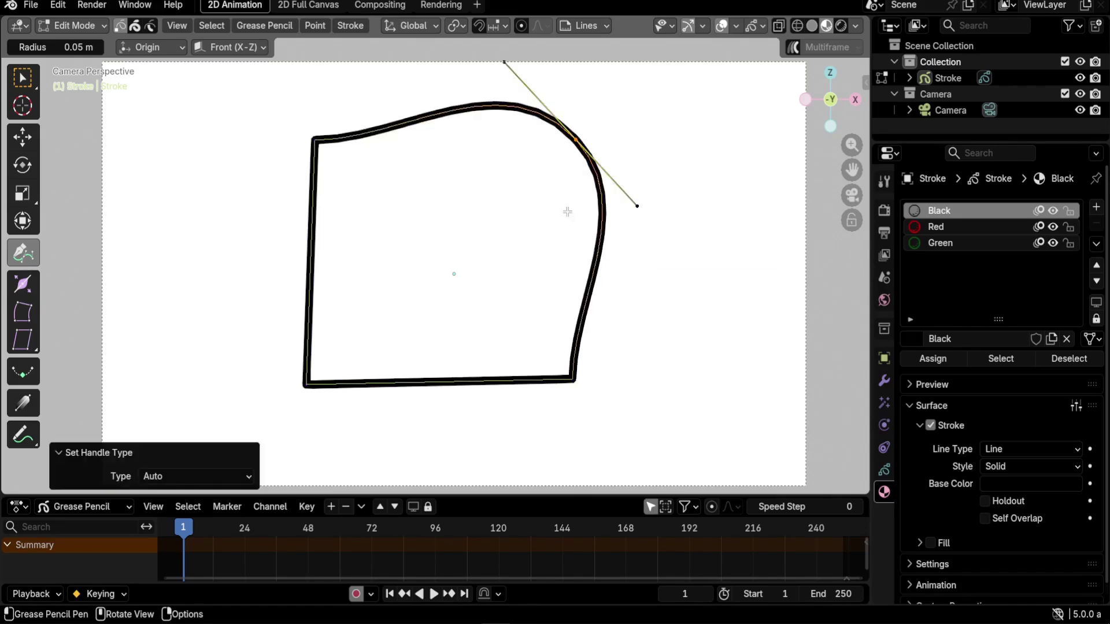
pyautogui.moveTo(638, 206); pyautogui.dragTo(645, 231)
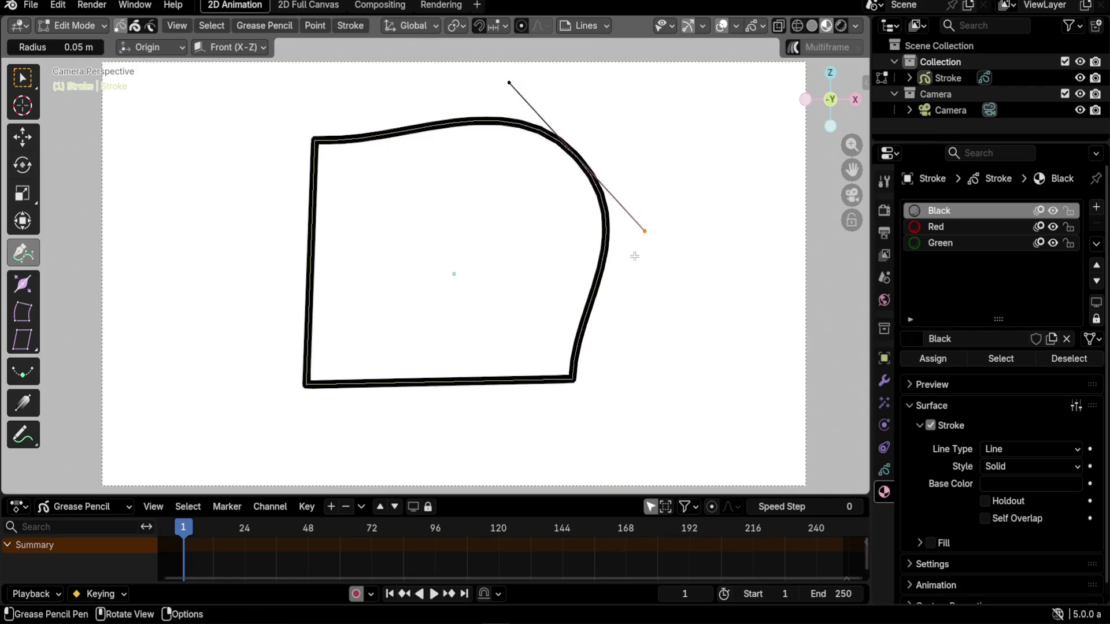
pyautogui.press('v')
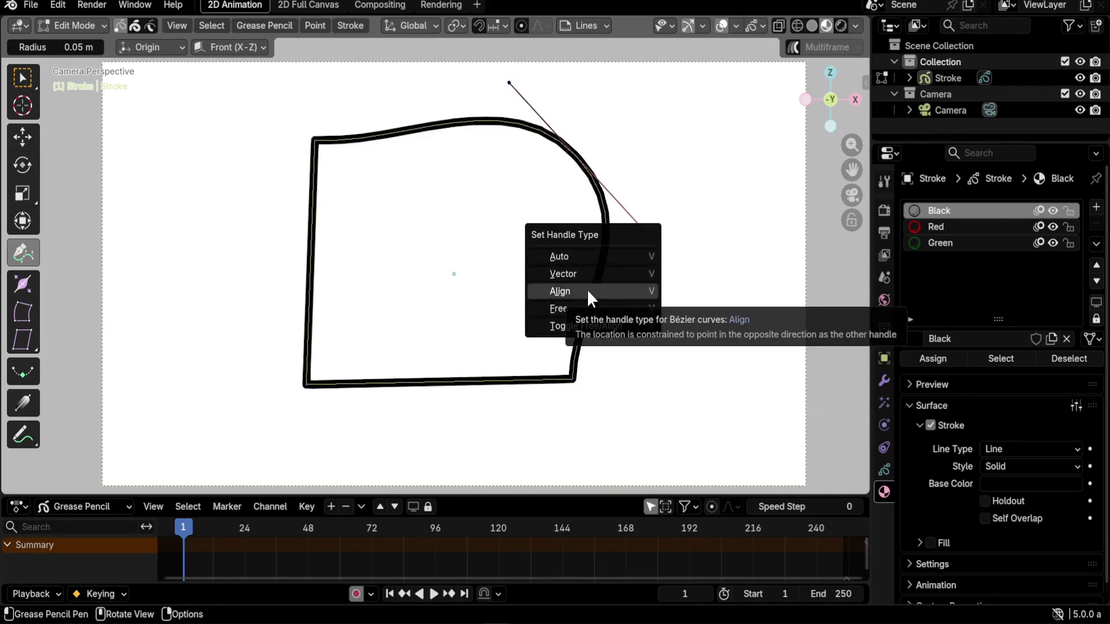
pyautogui.moveTo(639, 223)
pyautogui.mouseDown()
pyautogui.moveTo(650, 207)
pyautogui.moveTo(658, 228)
pyautogui.mouseUp()
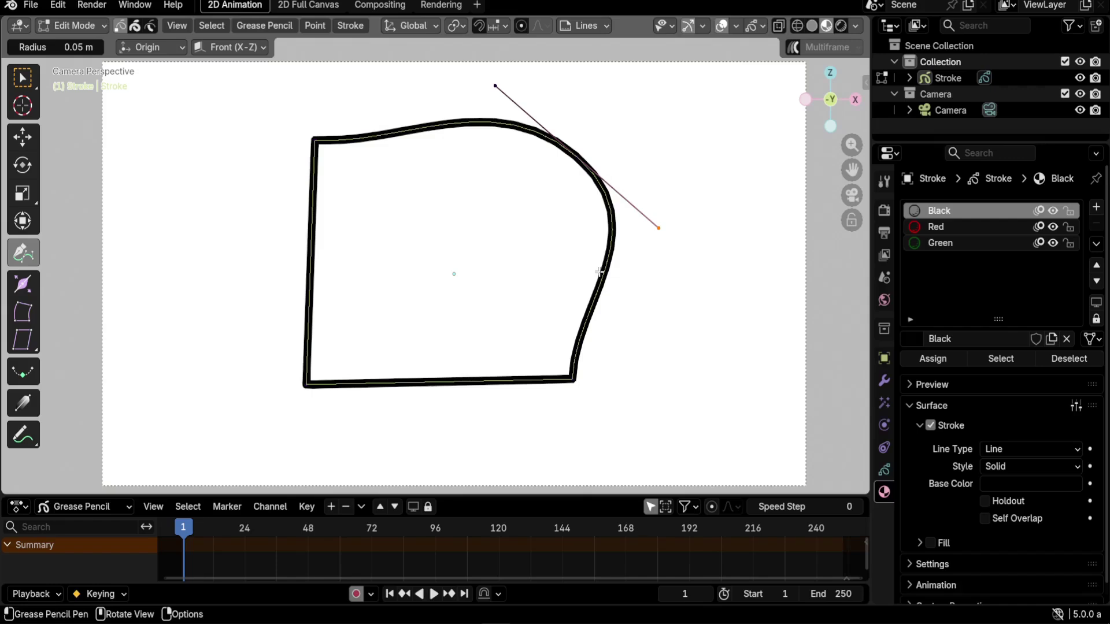
pyautogui.click(577, 157)
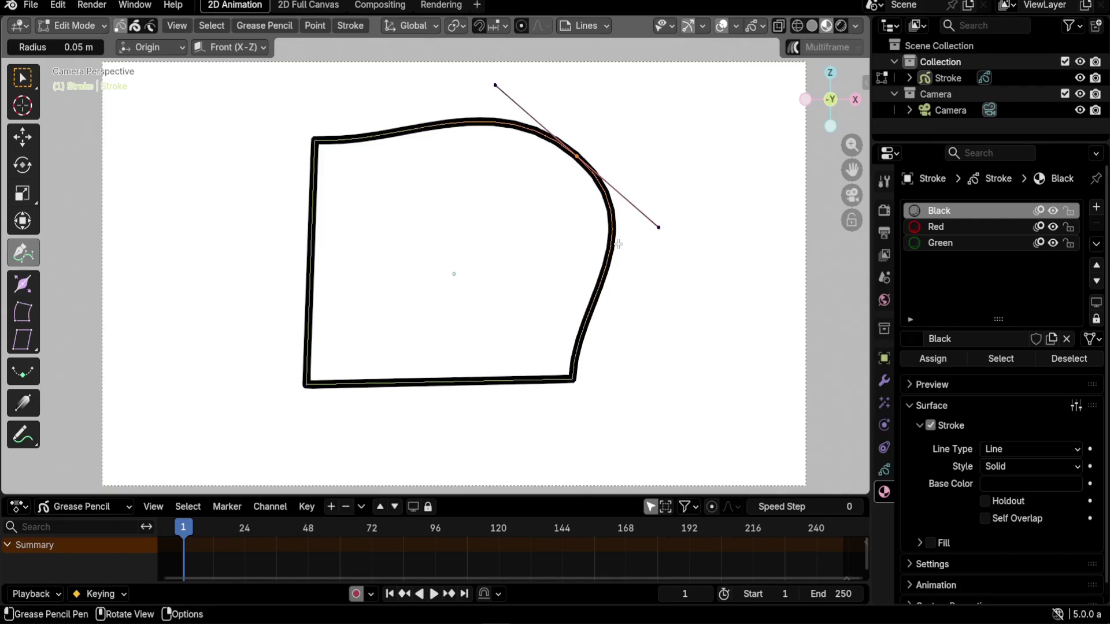
# - Select all points of the outline and delete them to clear the canvas
pyautogui.press('a')
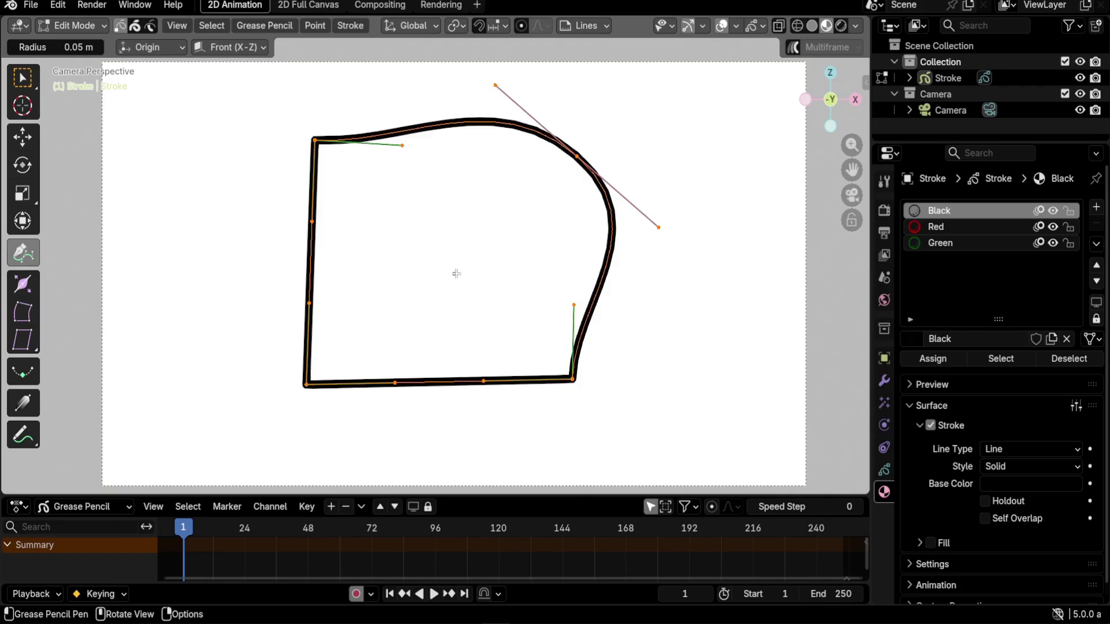
pyautogui.press('x')
pyautogui.click(456, 272)
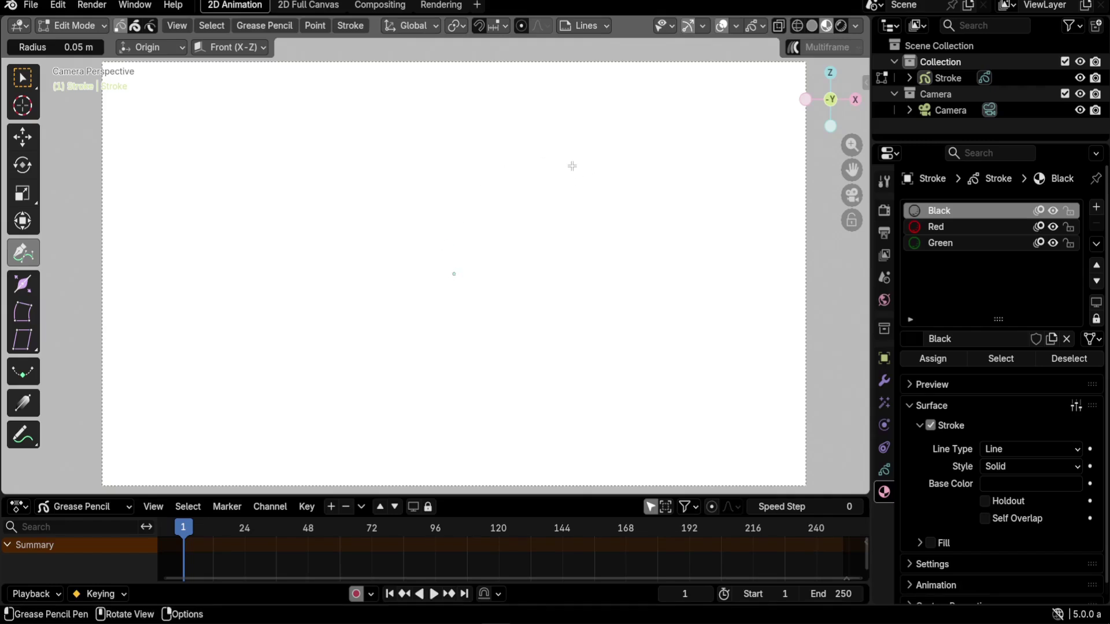
# - Draw a rounded shape from four smooth Bézier points and close it at its starting point
pyautogui.moveTo(606, 156); pyautogui.dragTo(522, 101)
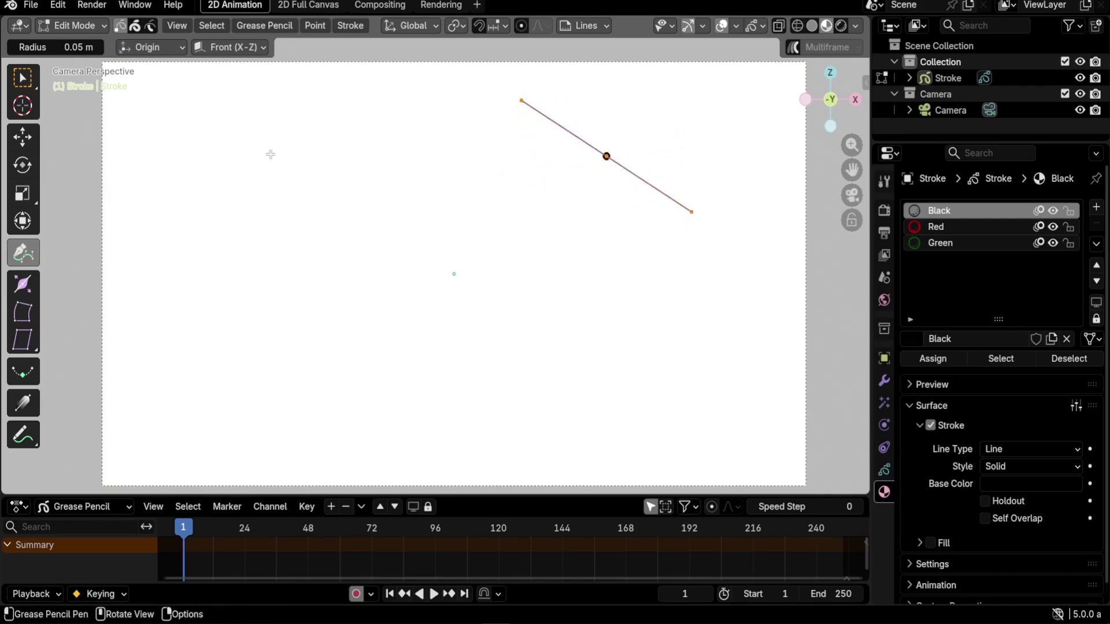
pyautogui.moveTo(270, 154); pyautogui.dragTo(158, 154)
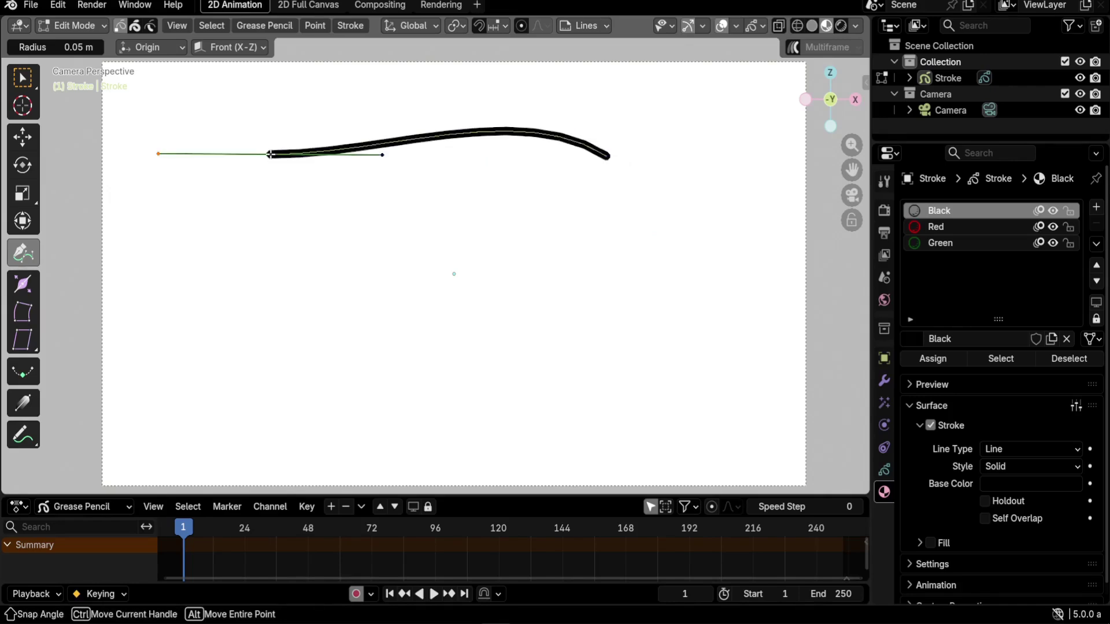
pyautogui.moveTo(270, 154)
pyautogui.mouseDown()
pyautogui.moveTo(203, 176)
pyautogui.moveTo(200, 241)
pyautogui.moveTo(183, 189)
pyautogui.moveTo(187, 243)
pyautogui.mouseUp()
pyautogui.moveTo(273, 380)
pyautogui.mouseDown()
pyautogui.moveTo(347, 428)
pyautogui.moveTo(317, 422)
pyautogui.moveTo(326, 435)
pyautogui.mouseUp()
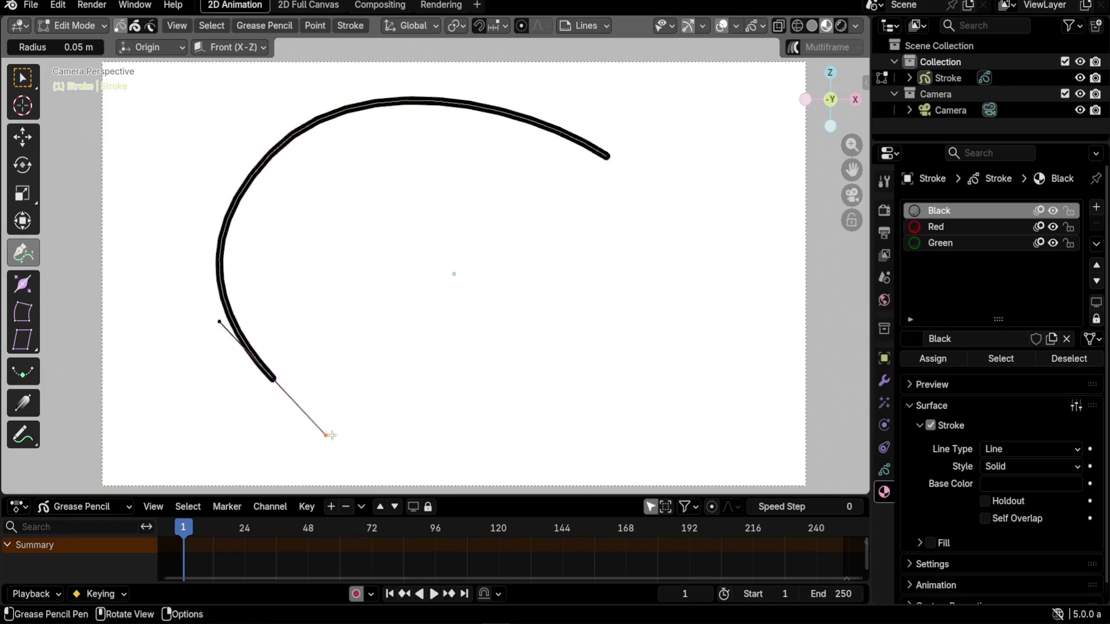
pyautogui.moveTo(547, 396)
pyautogui.mouseDown()
pyautogui.moveTo(595, 352)
pyautogui.moveTo(635, 335)
pyautogui.mouseUp()
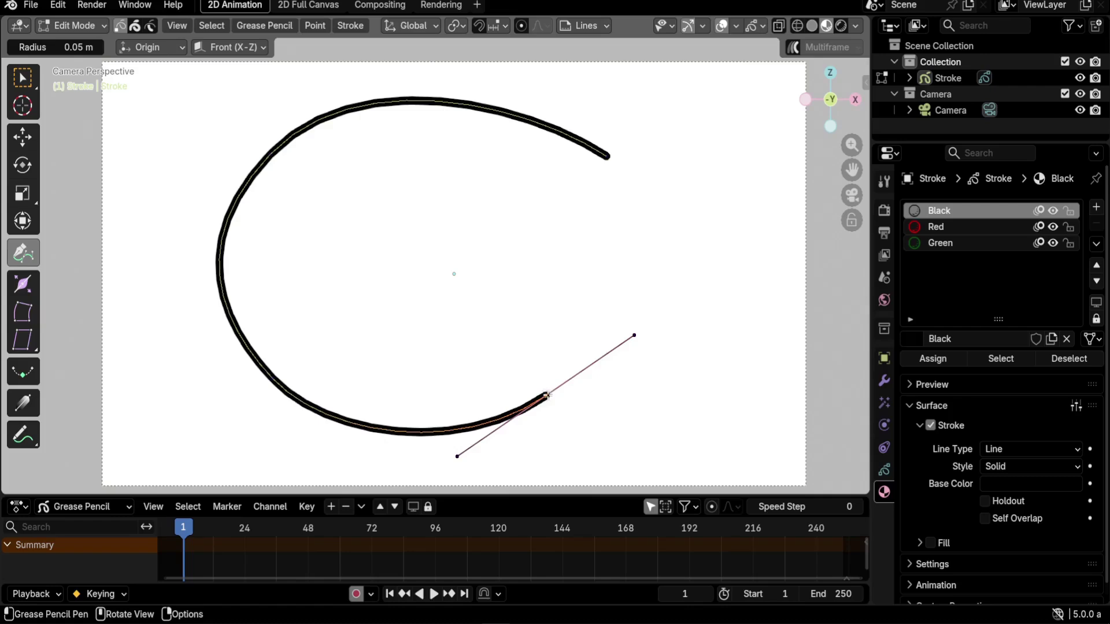
pyautogui.click(610, 157)
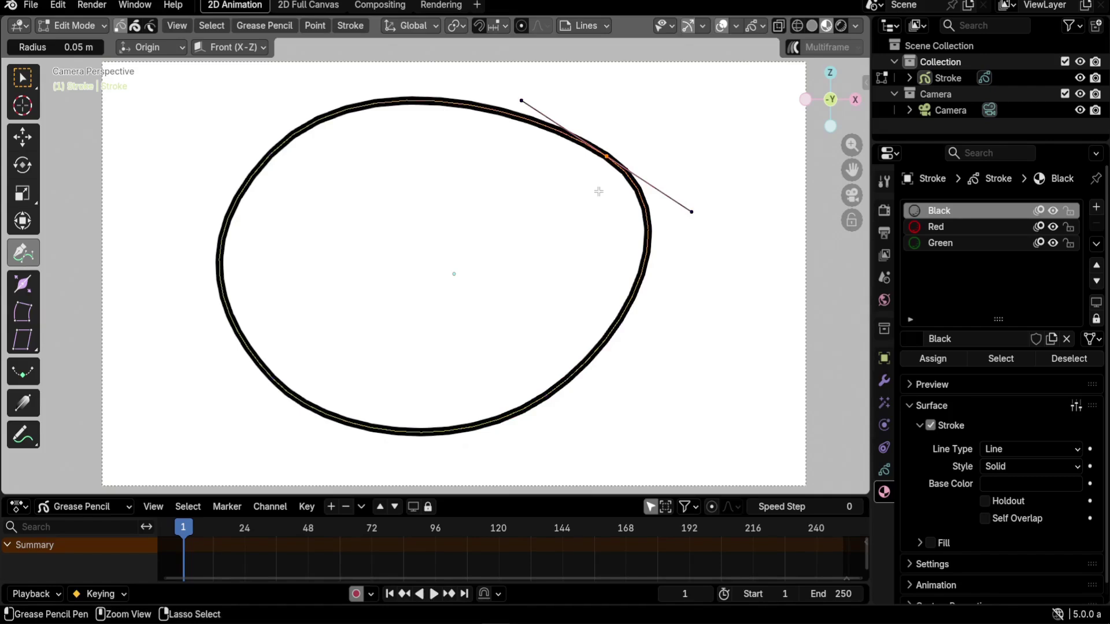
# - Undo the closing of the curve and select its upper-right end point with the selection tool
pyautogui.hotkey('ctrl', 'z')
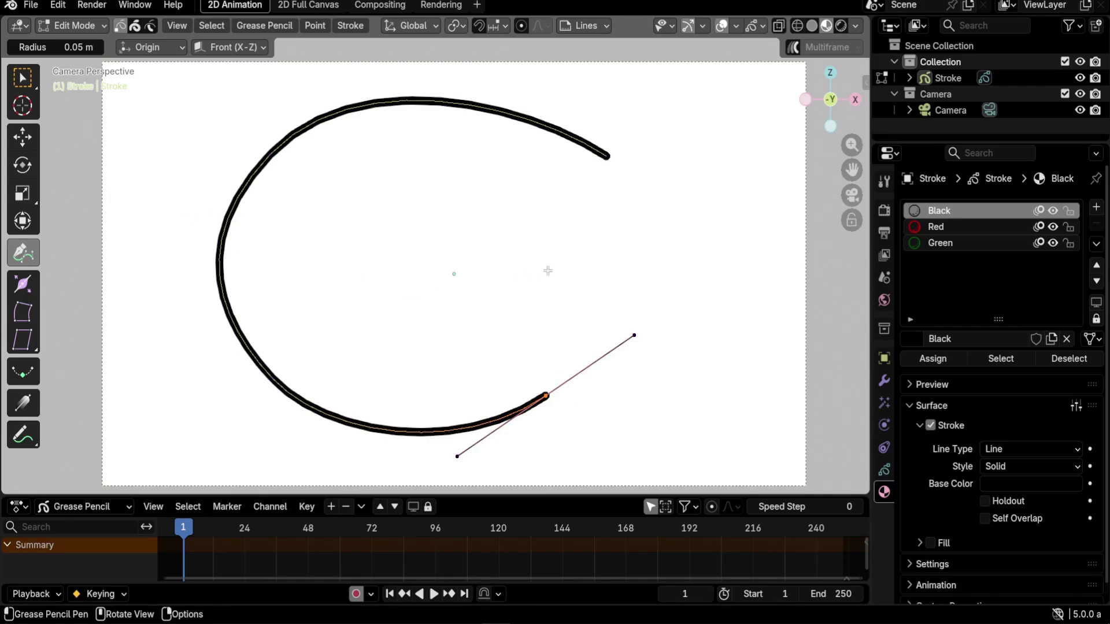
pyautogui.click(27, 82)
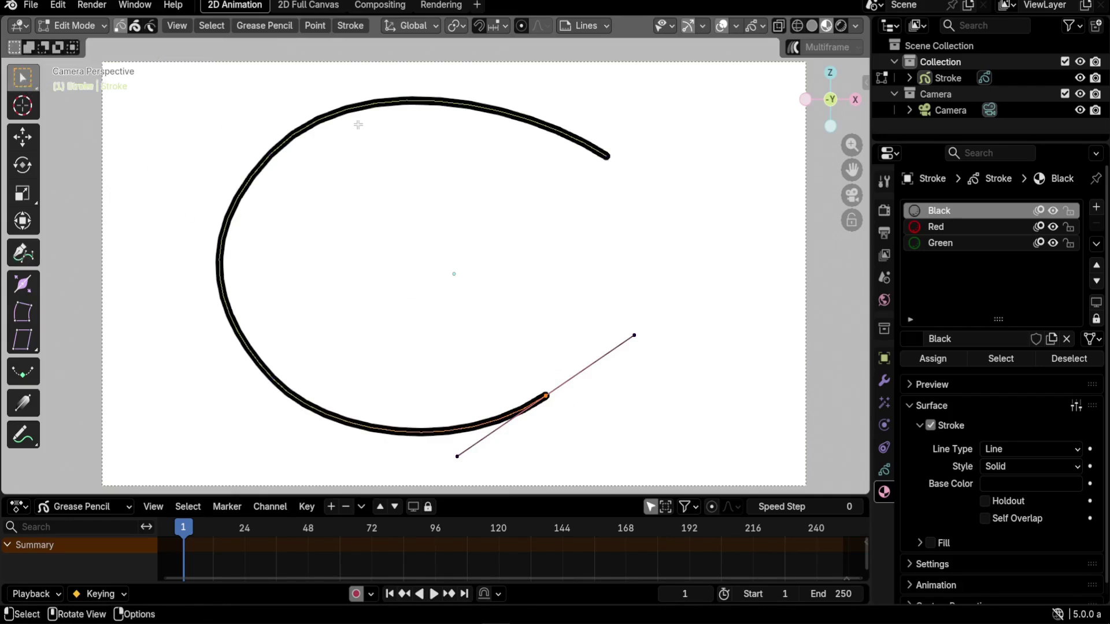
pyautogui.click(608, 156)
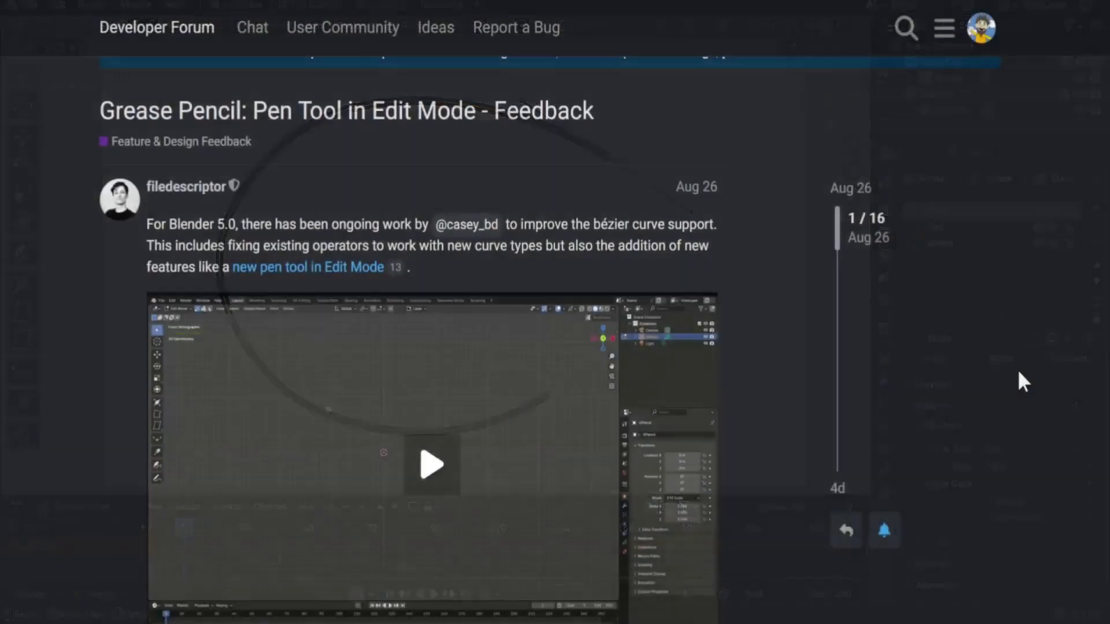
# - Read the Grease Pencil: Pen Tool in Edit Mode - Feedback thread on the Developer Forum, including its first replies
pyautogui.scroll(-3, 1017, 368)
pyautogui.scroll(-5, 1019, 373)
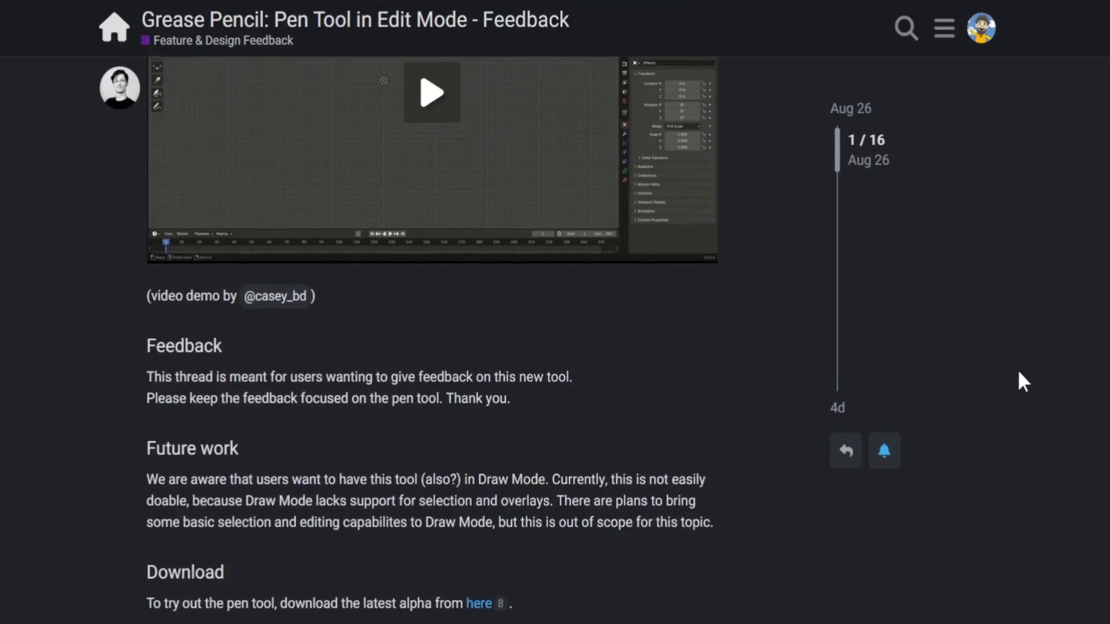
pyautogui.scroll(-3, 1019, 373)
pyautogui.scroll(-6, 1019, 373)
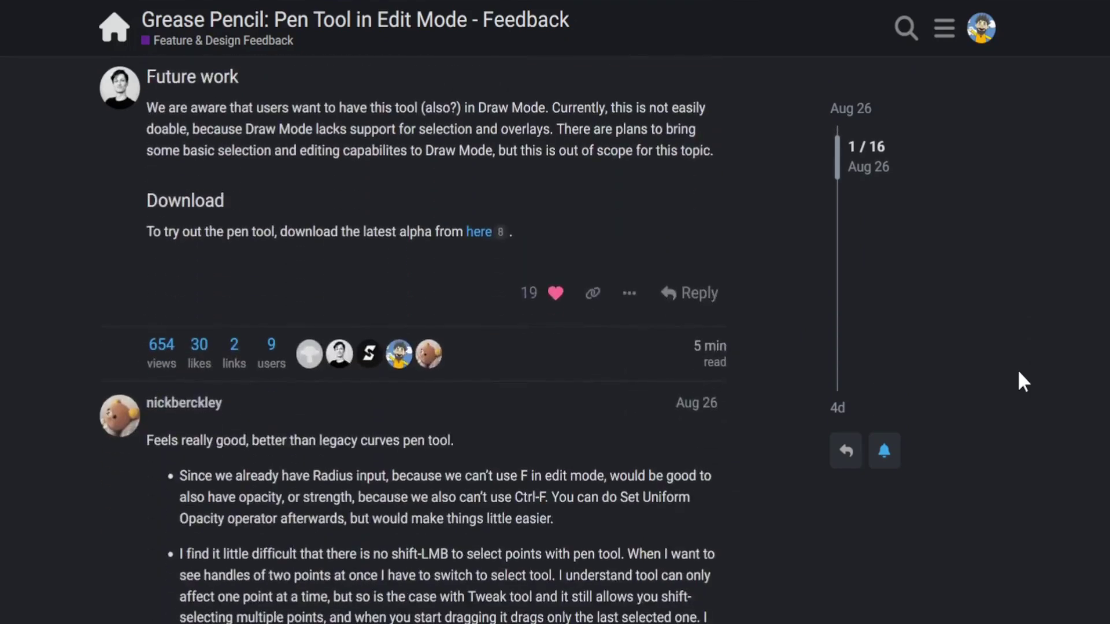
pyautogui.scroll(-8, 1019, 373)
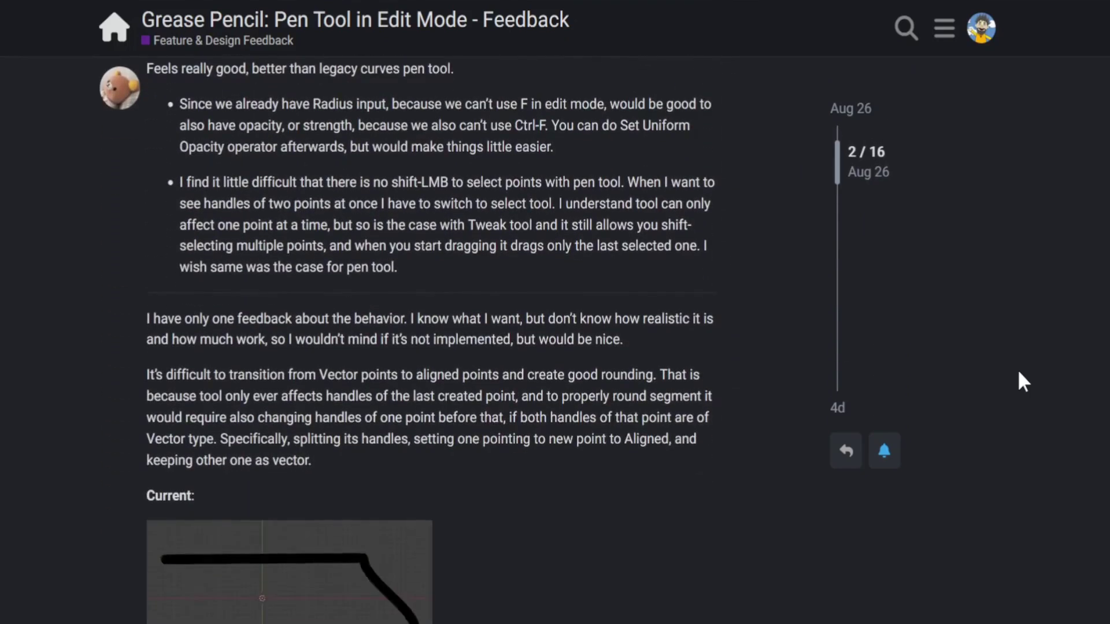
pyautogui.scroll(-5, 1019, 373)
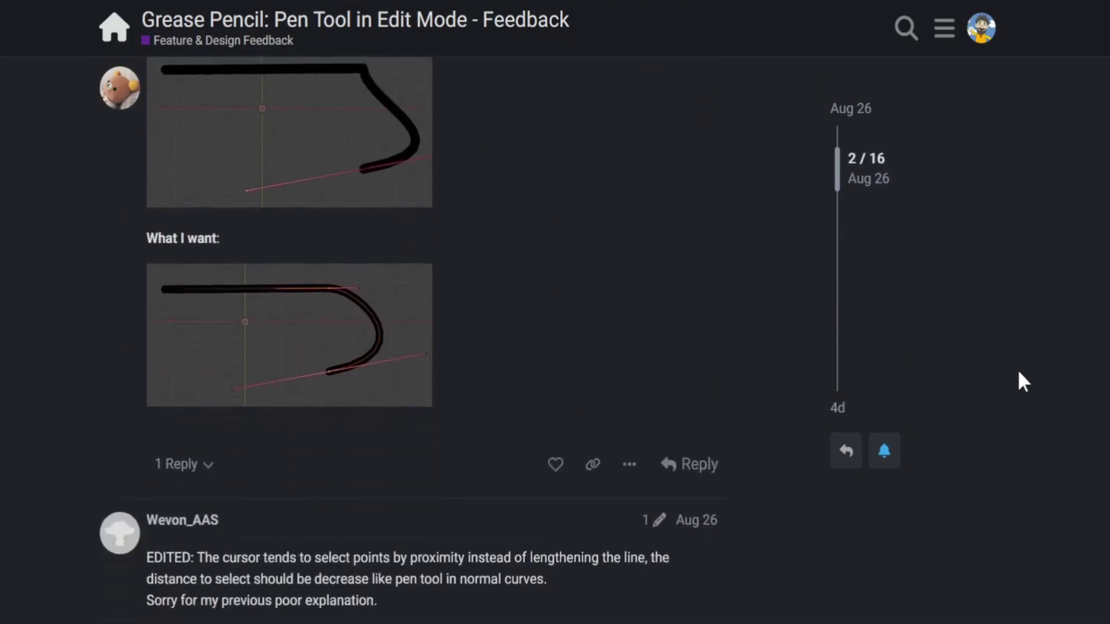
pyautogui.scroll(-7, 1019, 372)
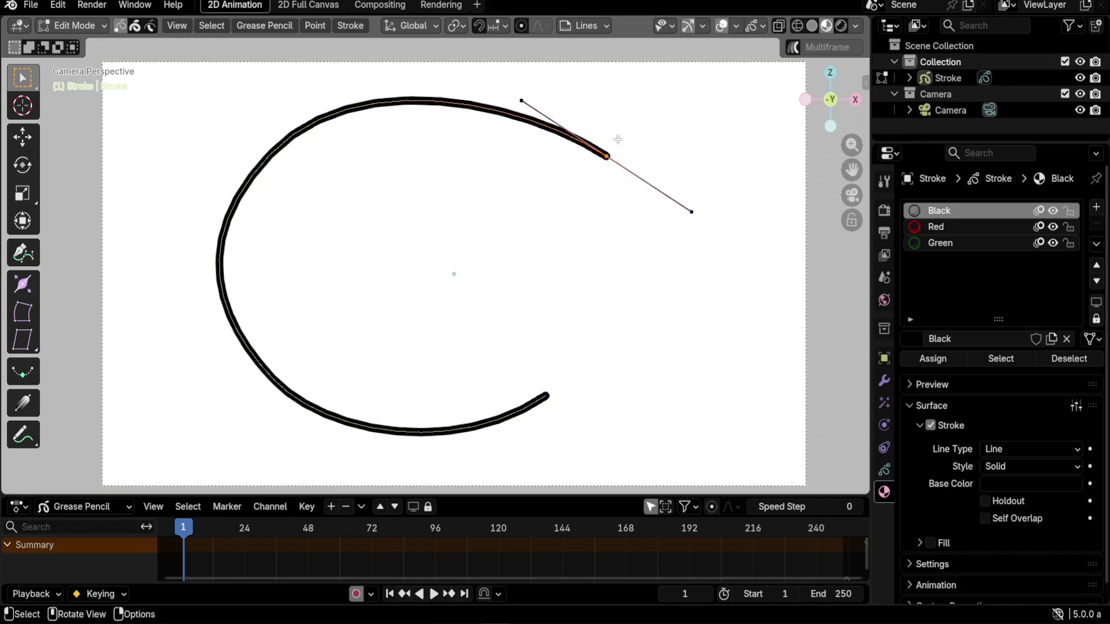
# - Join the curve's lower end to its start point with the Grease Pencil Pen tool, and delete the whole closed shape
pyautogui.click(24, 253)
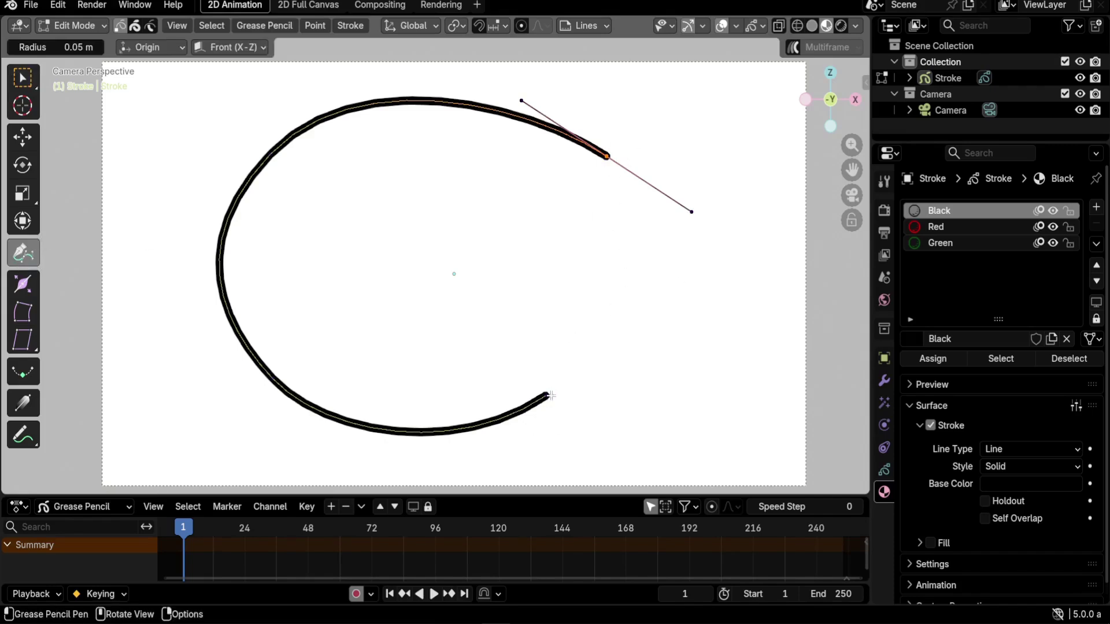
pyautogui.moveTo(551, 394); pyautogui.dragTo(637, 331)
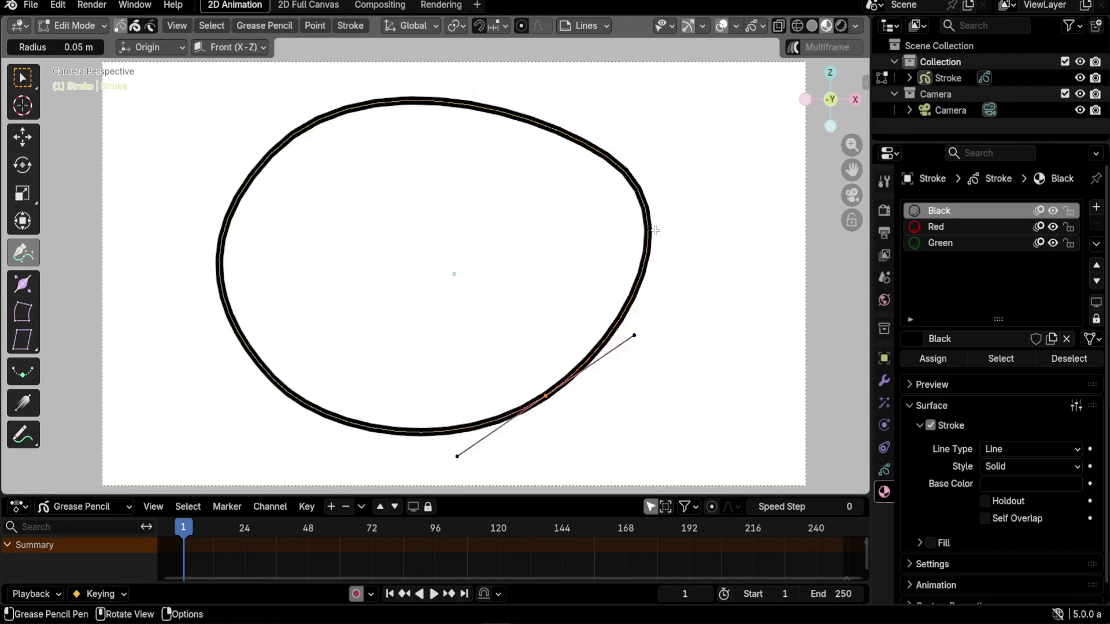
pyautogui.press('a')
pyautogui.press('x')
pyautogui.click(521, 452)
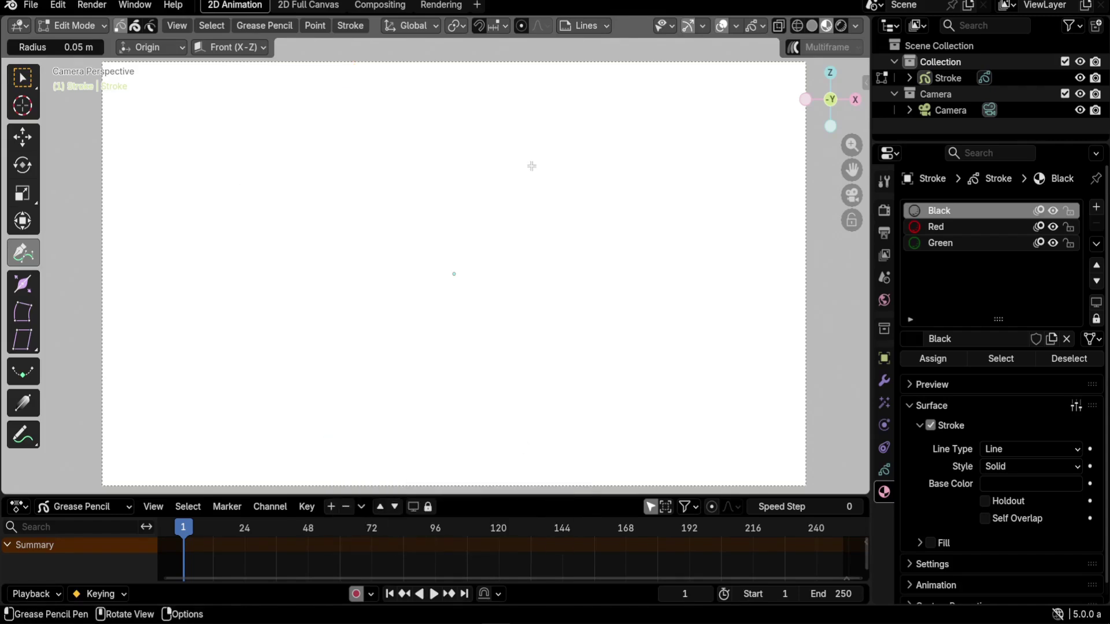
# - Set the Pen tool's stroke radius to 0.1 m
pyautogui.click(83, 48)
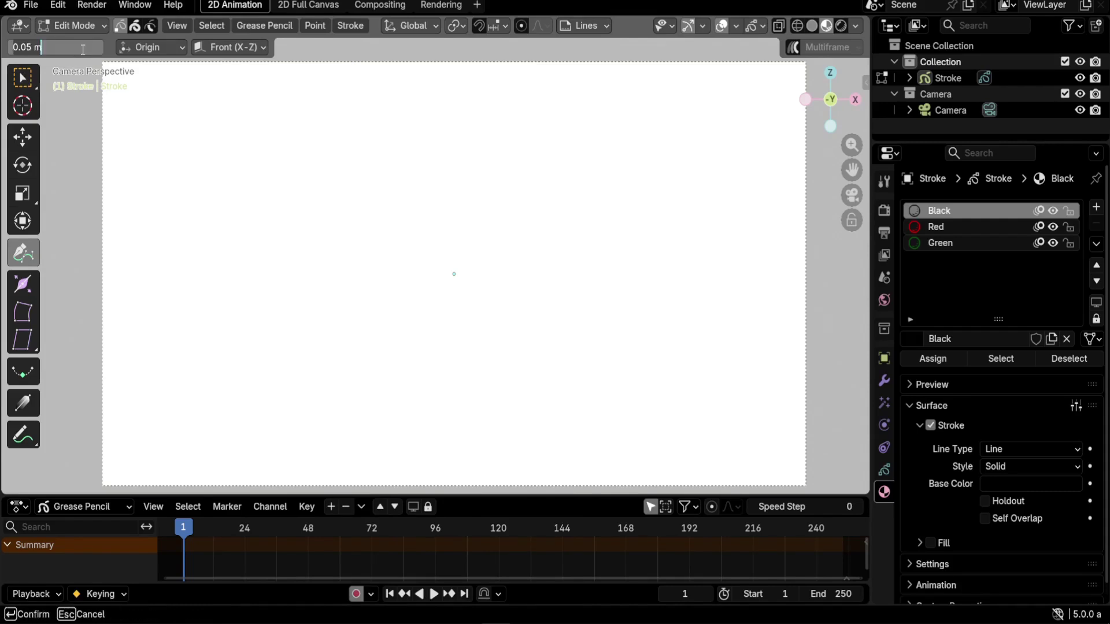
pyautogui.hotkey('ctrl', 'a')
pyautogui.press('BackSpace')
pyautogui.write('0')
pyautogui.press('Return')
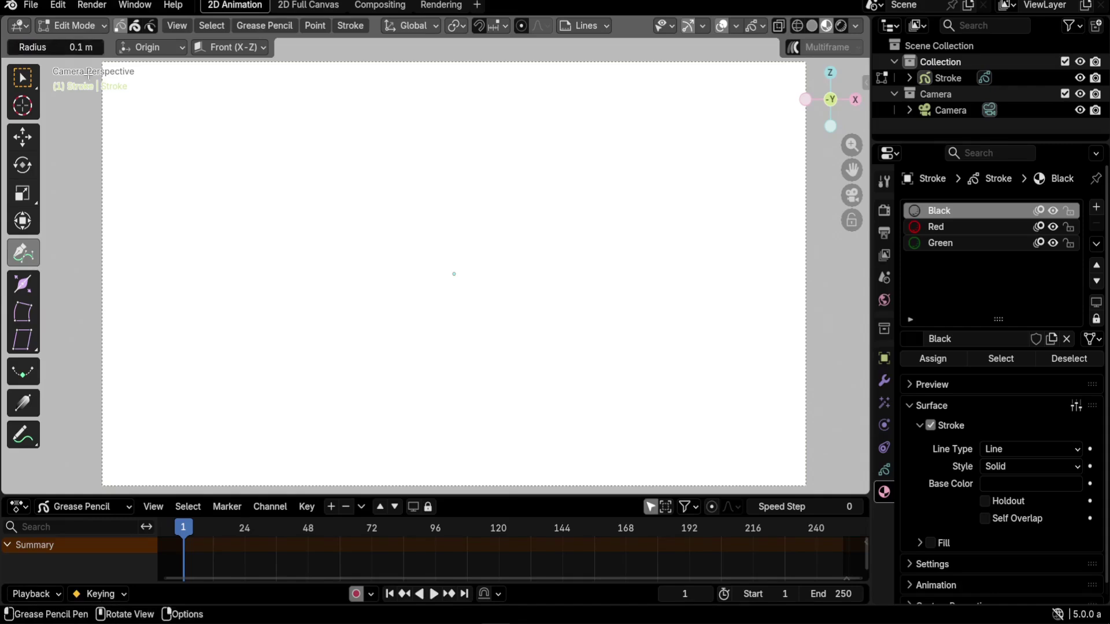
pyautogui.click(180, 50)
pyautogui.click(179, 47)
pyautogui.click(178, 48)
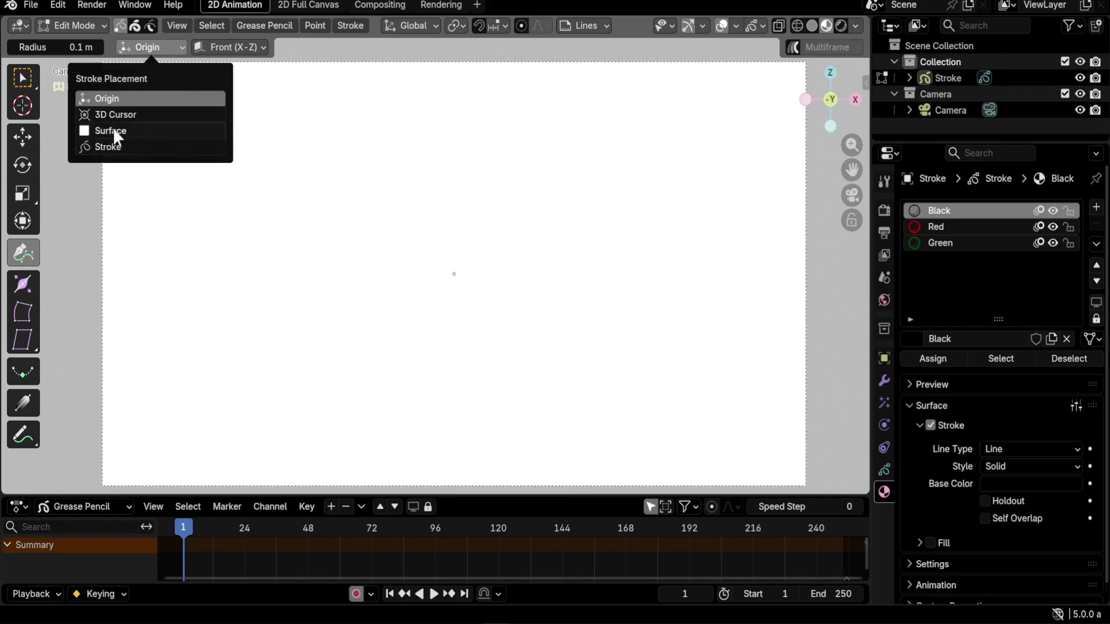
pyautogui.click(163, 47)
# - Switch to Draw Mode to inspect the Stroke Placement and Drawing Plane options, and return to Edit Mode
pyautogui.hotkey('ctrl', 'Tab')
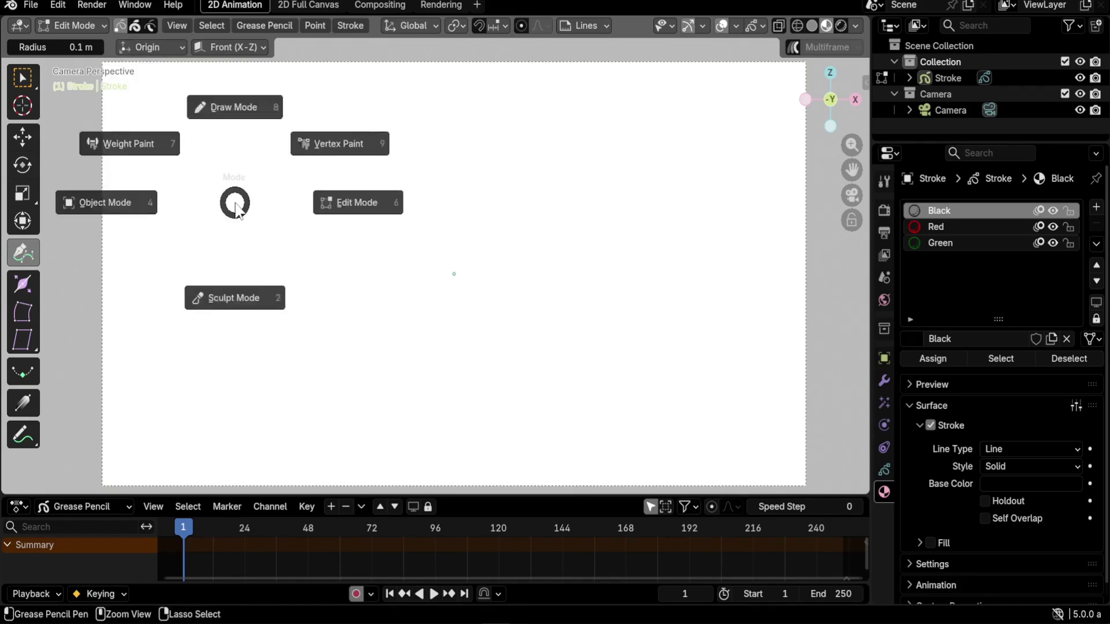
pyautogui.click(239, 109)
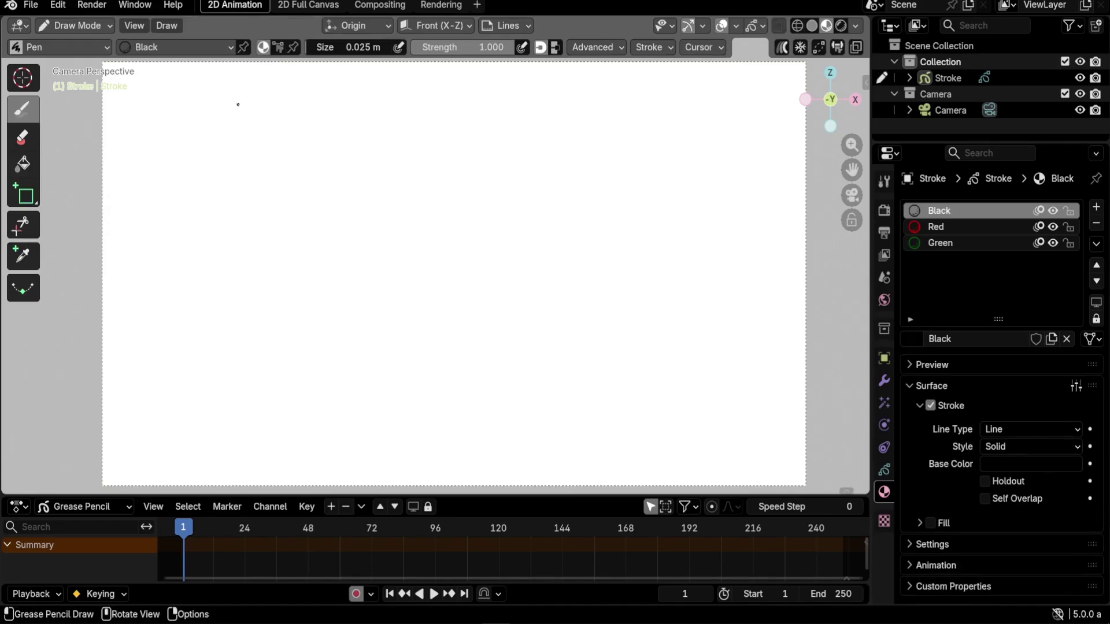
pyautogui.click(386, 26)
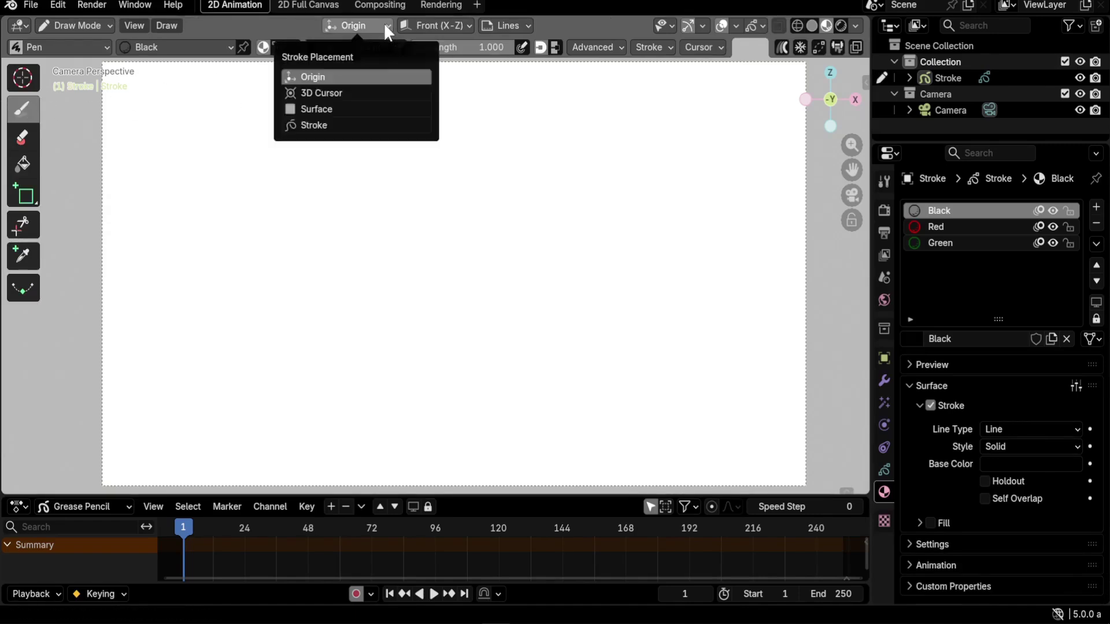
pyautogui.click(370, 27)
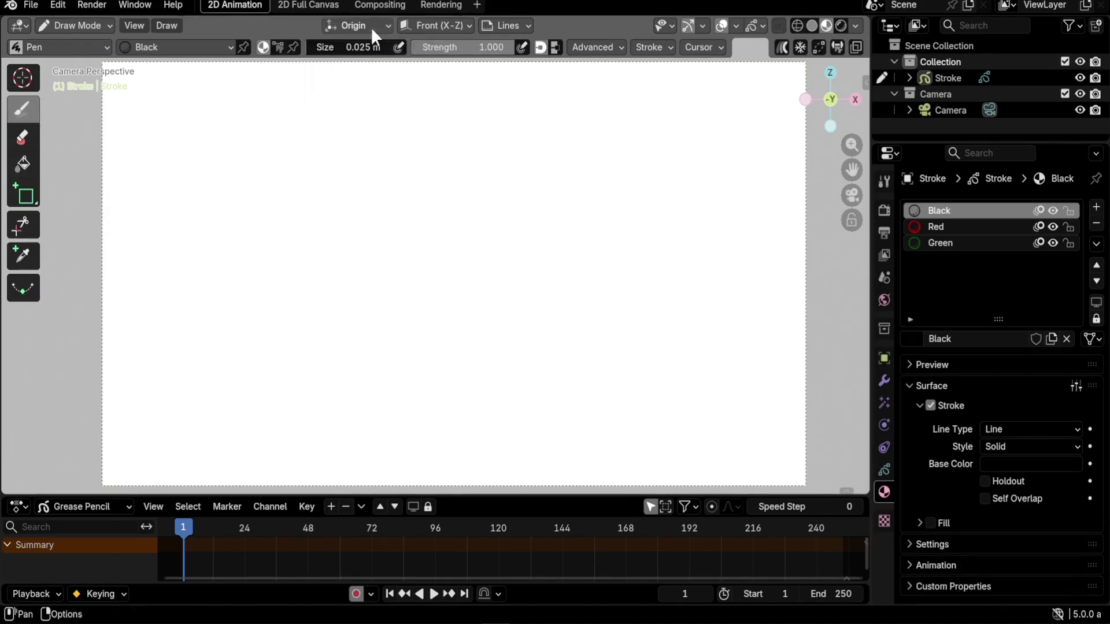
pyautogui.click(445, 26)
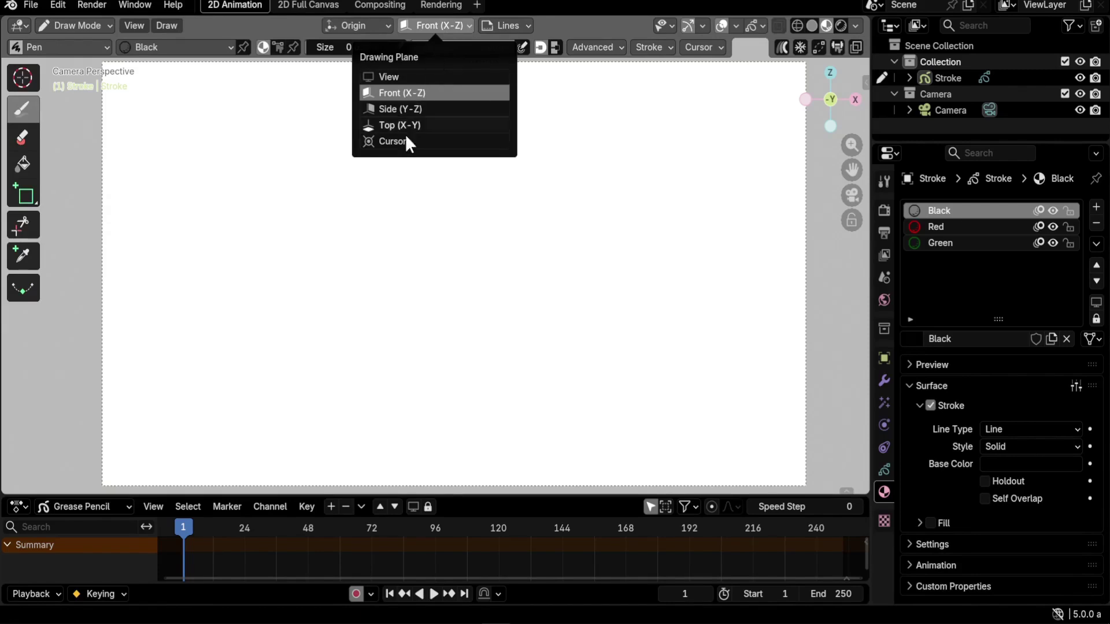
pyautogui.click(446, 27)
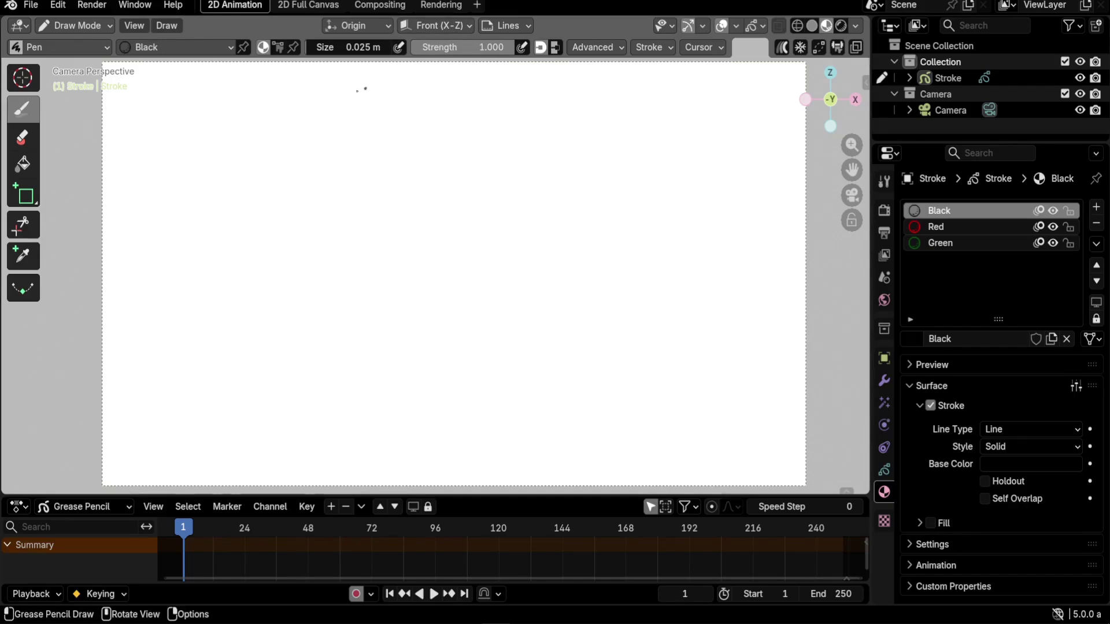
pyautogui.press('Tab')
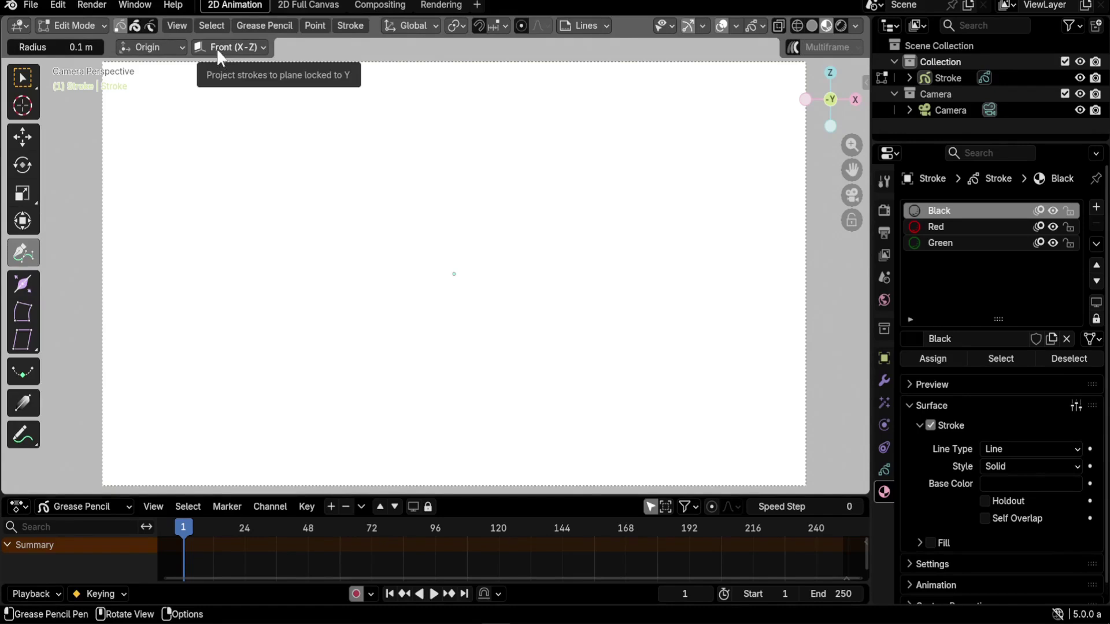
# - Draw an arched Bézier curve across the upper canvas using the Red material, and undo its left point
pyautogui.click(959, 227)
pyautogui.moveTo(633, 165); pyautogui.dragTo(706, 203)
pyautogui.moveTo(246, 168); pyautogui.dragTo(171, 223)
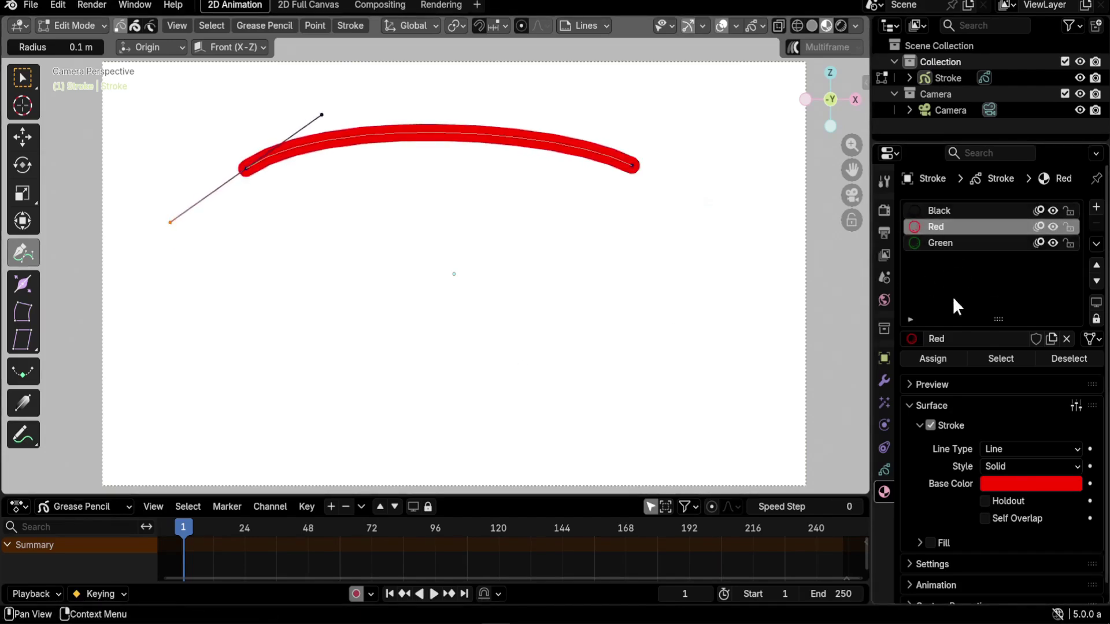
pyautogui.hotkey('ctrl', 'z')
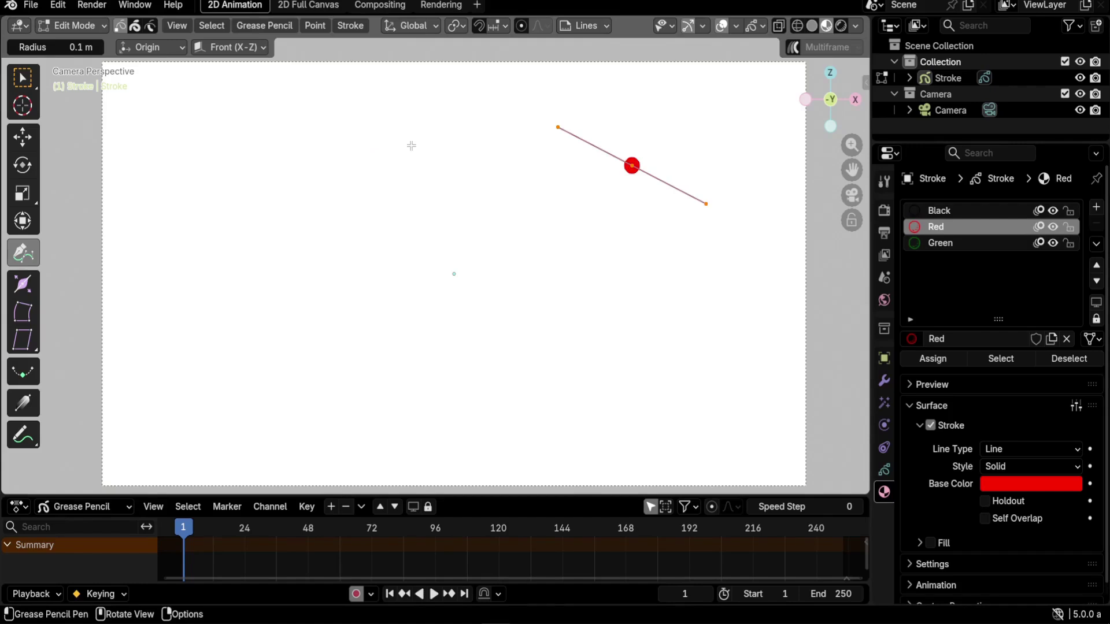
# - Extend the red curve with a sharp corner at the upper left and continue it down the left side to the lower left
pyautogui.click(332, 120)
pyautogui.moveTo(255, 184); pyautogui.dragTo(230, 205)
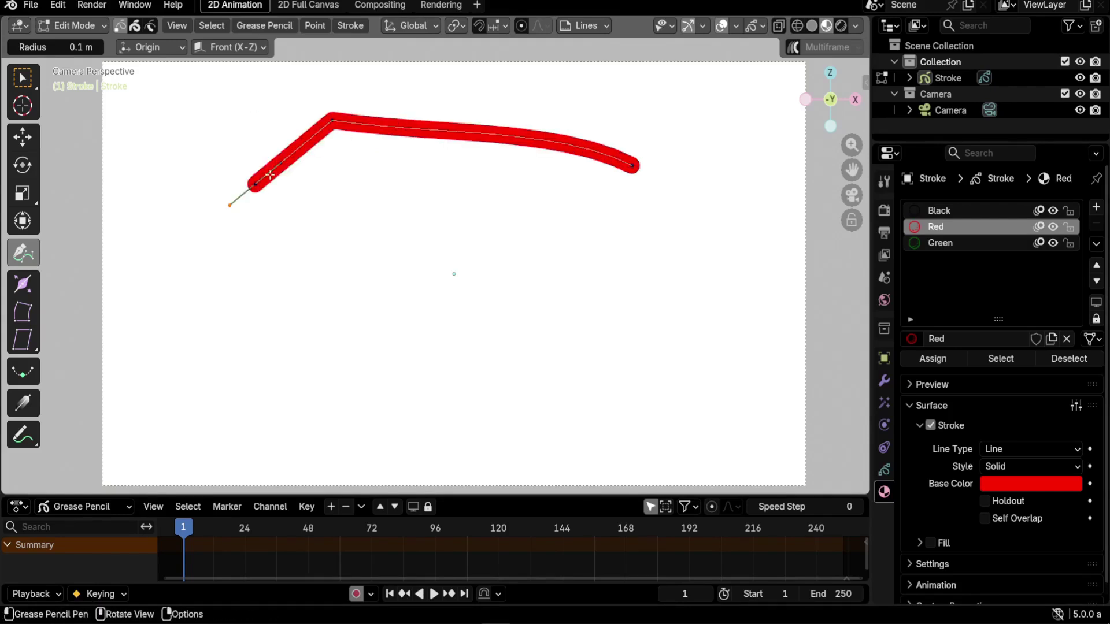
pyautogui.click(196, 307)
pyautogui.moveTo(310, 408); pyautogui.dragTo(354, 447)
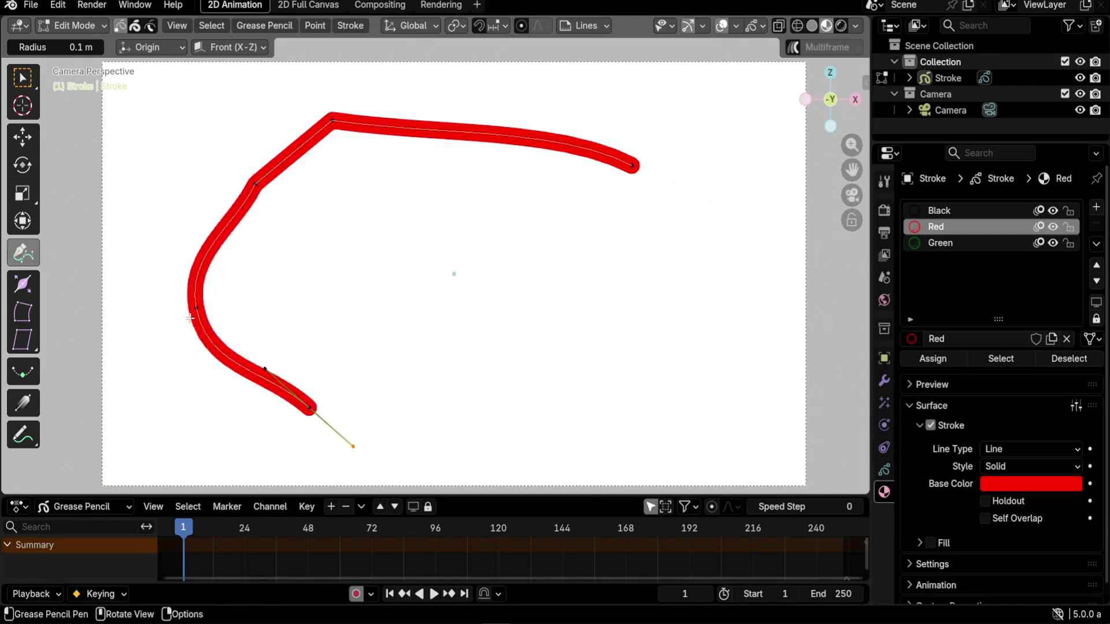
# - Move the red curve's leftmost point outward, and extend its lower end along the bottom and around the right side to the centre
pyautogui.moveTo(197, 308)
pyautogui.mouseDown()
pyautogui.moveTo(161, 309)
pyautogui.moveTo(188, 384)
pyautogui.moveTo(149, 383)
pyautogui.moveTo(183, 370)
pyautogui.mouseUp()
pyautogui.moveTo(309, 408); pyautogui.dragTo(310, 409)
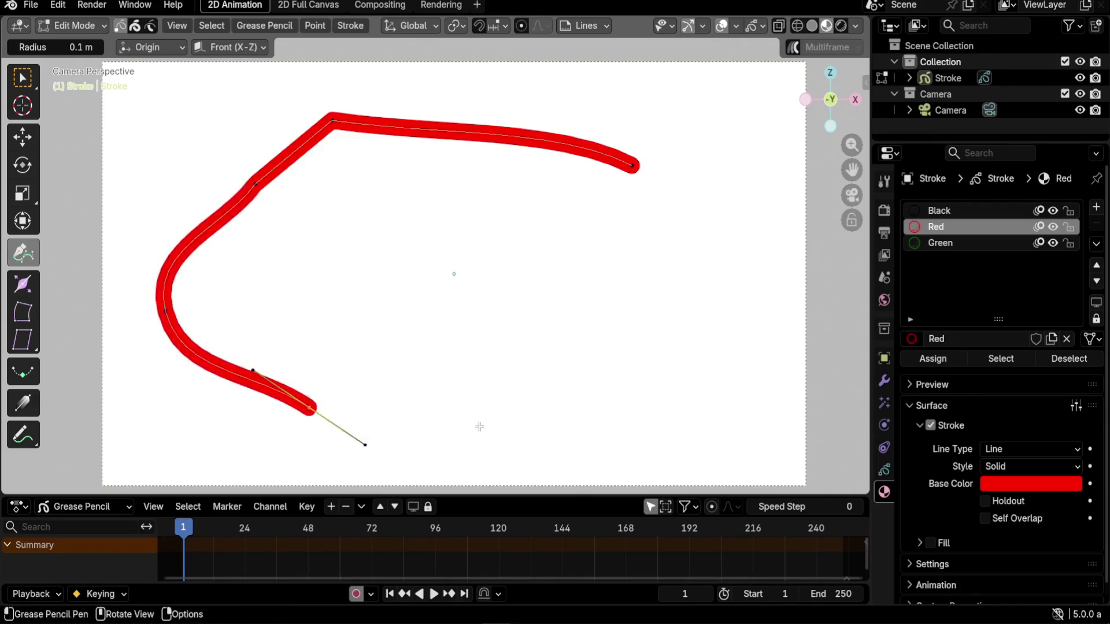
pyautogui.moveTo(490, 431)
pyautogui.mouseDown()
pyautogui.moveTo(550, 441)
pyautogui.moveTo(553, 409)
pyautogui.moveTo(567, 406)
pyautogui.mouseUp()
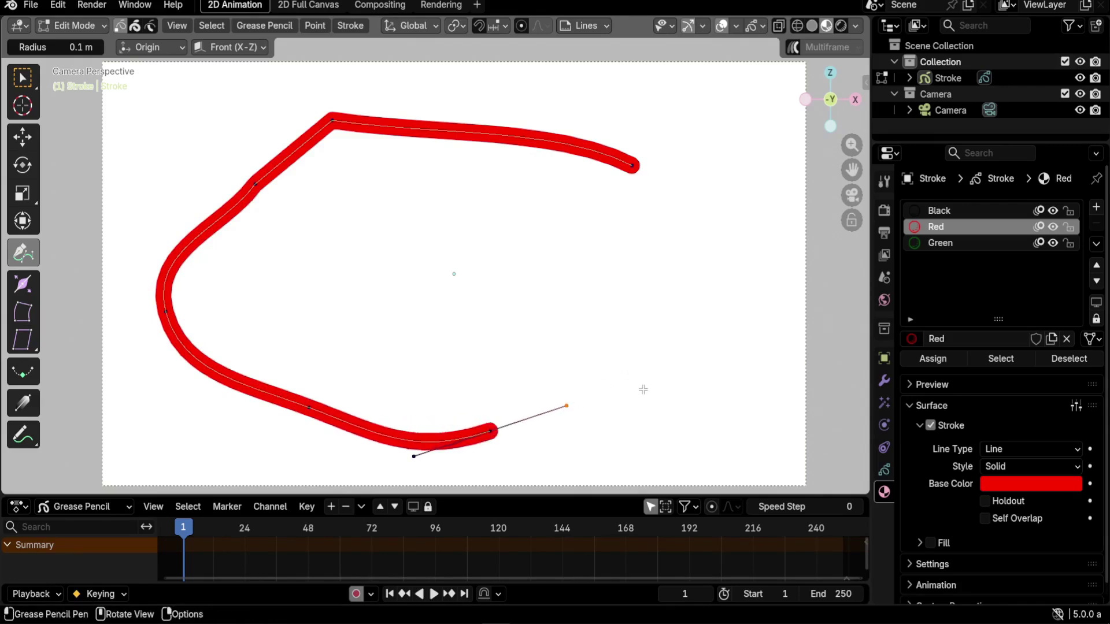
pyautogui.moveTo(644, 390); pyautogui.dragTo(694, 376)
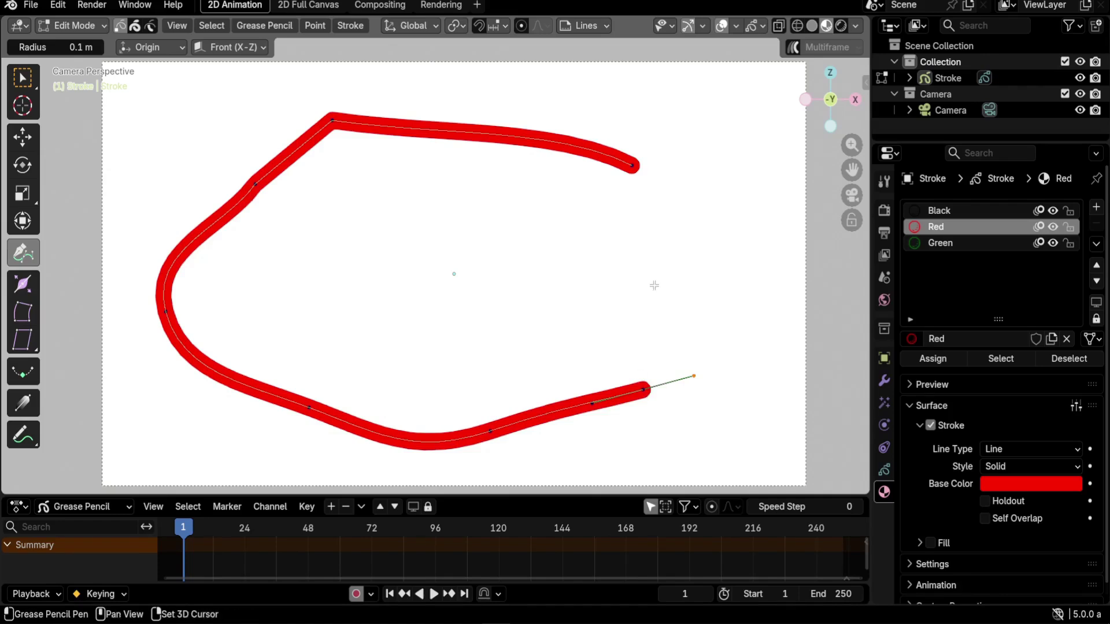
pyautogui.moveTo(654, 286); pyautogui.dragTo(657, 242)
pyautogui.moveTo(499, 272); pyautogui.dragTo(448, 270)
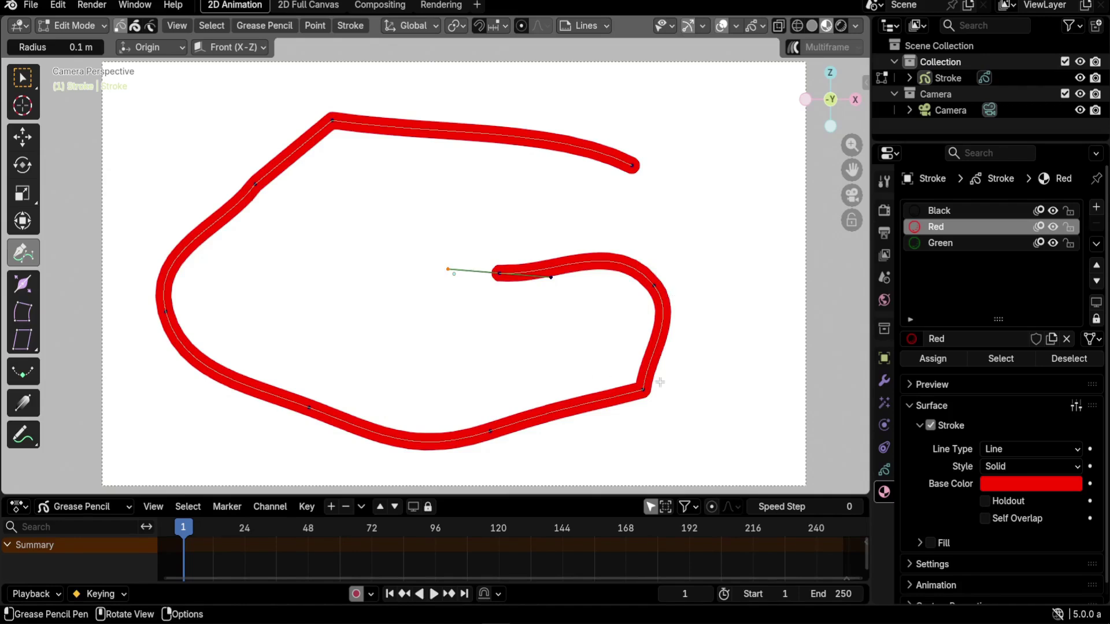
# - Move the lower-right corner and the upper-right bend point outward, and adjust their handles to reshape the right side
pyautogui.click(644, 390)
pyautogui.moveTo(645, 389)
pyautogui.mouseDown()
pyautogui.moveTo(687, 364)
pyautogui.moveTo(676, 397)
pyautogui.moveTo(685, 383)
pyautogui.moveTo(693, 412)
pyautogui.mouseUp()
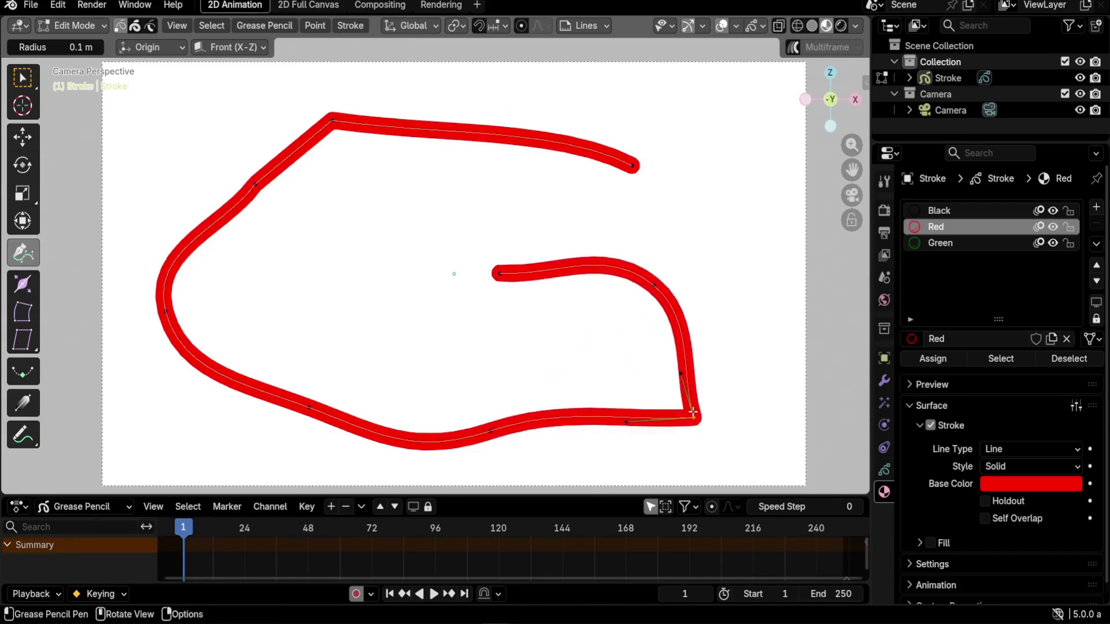
pyautogui.moveTo(653, 286)
pyautogui.mouseDown()
pyautogui.moveTo(684, 272)
pyautogui.moveTo(669, 247)
pyautogui.moveTo(670, 260)
pyautogui.mouseUp()
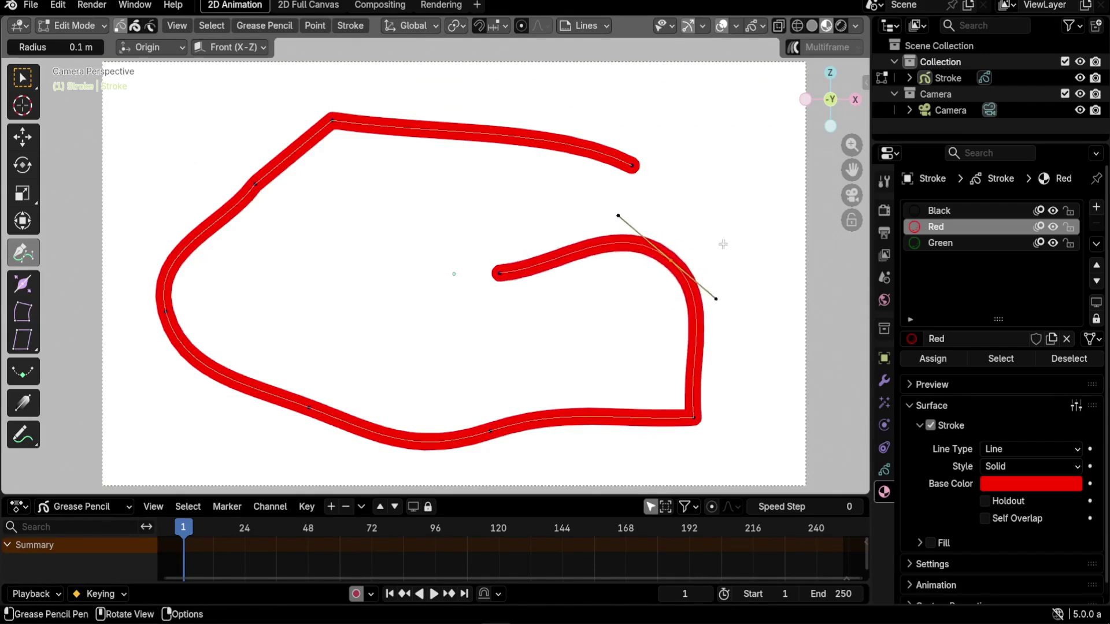
pyautogui.moveTo(717, 300)
pyautogui.mouseDown()
pyautogui.moveTo(736, 370)
pyautogui.moveTo(737, 278)
pyautogui.moveTo(743, 293)
pyautogui.mouseUp()
pyautogui.moveTo(687, 372)
pyautogui.mouseDown()
pyautogui.moveTo(763, 382)
pyautogui.moveTo(665, 347)
pyautogui.moveTo(726, 347)
pyautogui.mouseUp()
pyautogui.moveTo(653, 445); pyautogui.dragTo(584, 385)
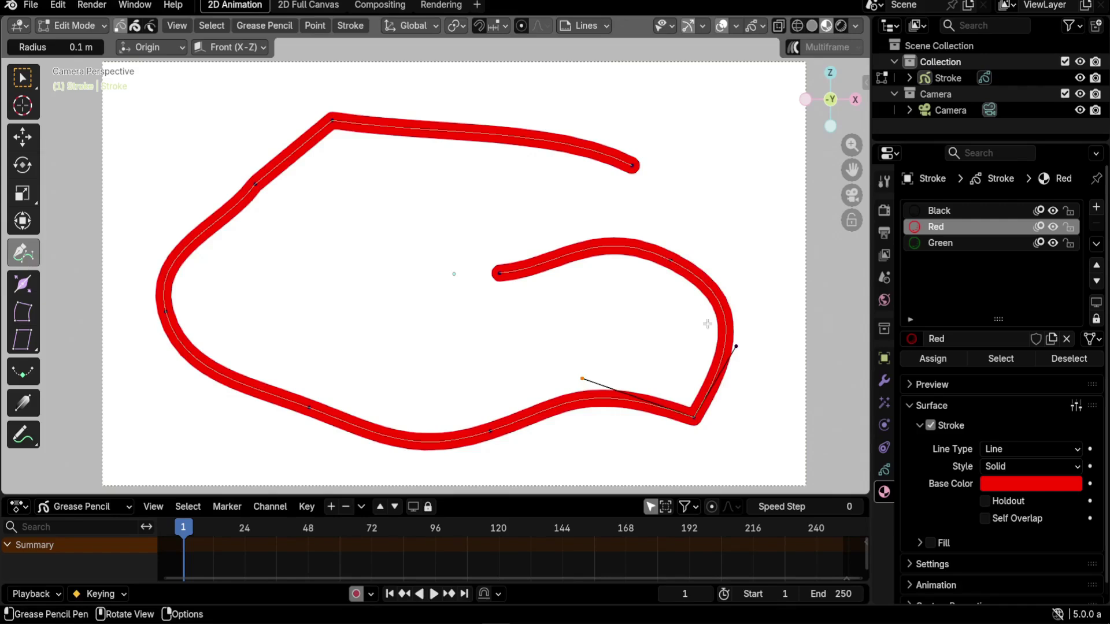
# - Delete the red curve's lower-right corner point, and insert and remove a point on the segment near its inner end
pyautogui.keyDown('ctrl'); pyautogui.click(695, 418); pyautogui.keyUp('ctrl')
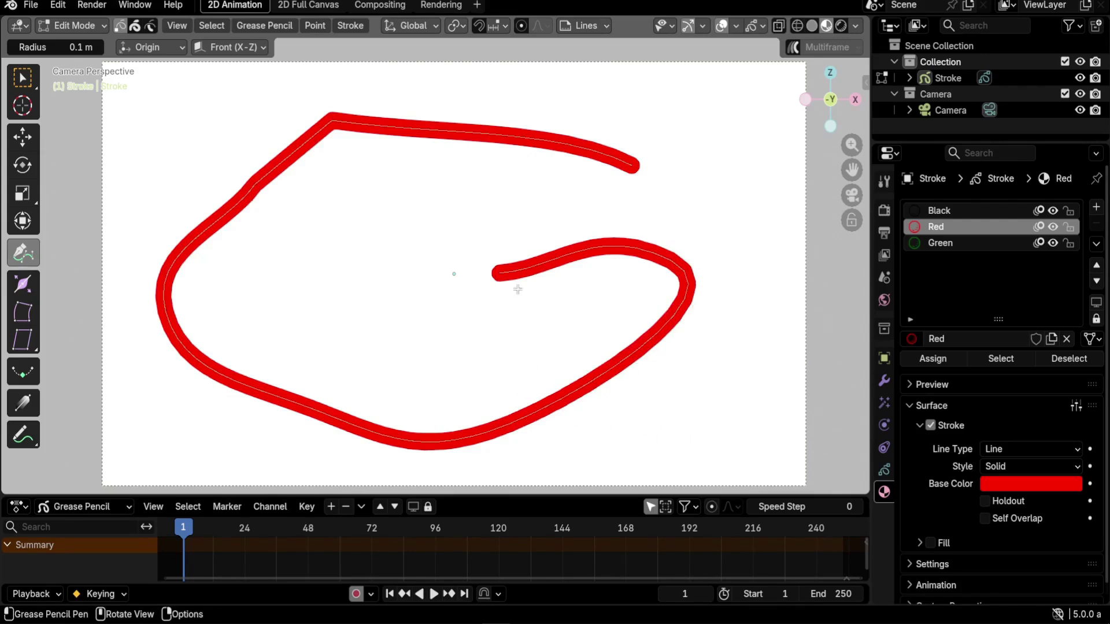
pyautogui.click(497, 273)
pyautogui.keyDown('ctrl'); pyautogui.click(628, 247); pyautogui.keyUp('ctrl')
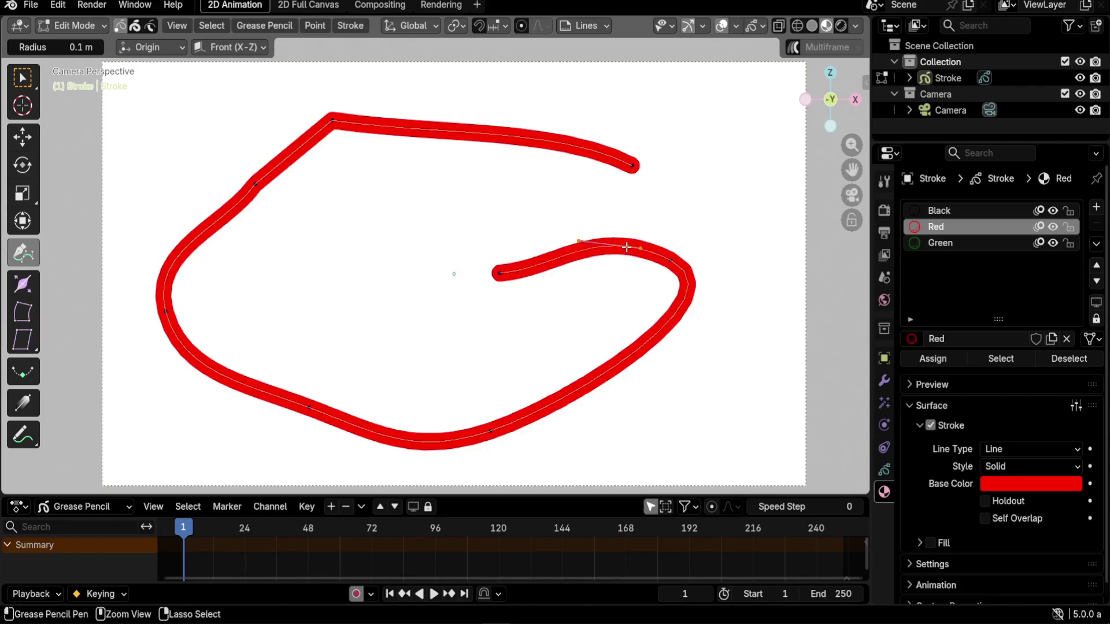
pyautogui.hotkey('ctrl', 'x')
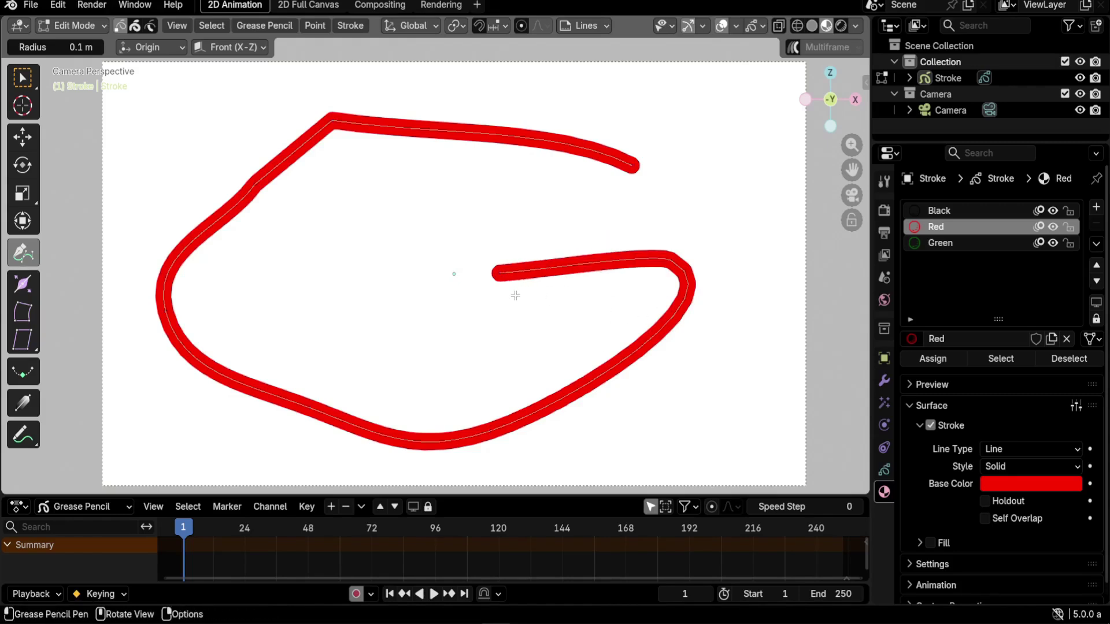
# - Insert a point on the red curve's lower-right segment and move it outward to round that side
pyautogui.keyDown('ctrl'); pyautogui.click(558, 402); pyautogui.keyUp('ctrl')
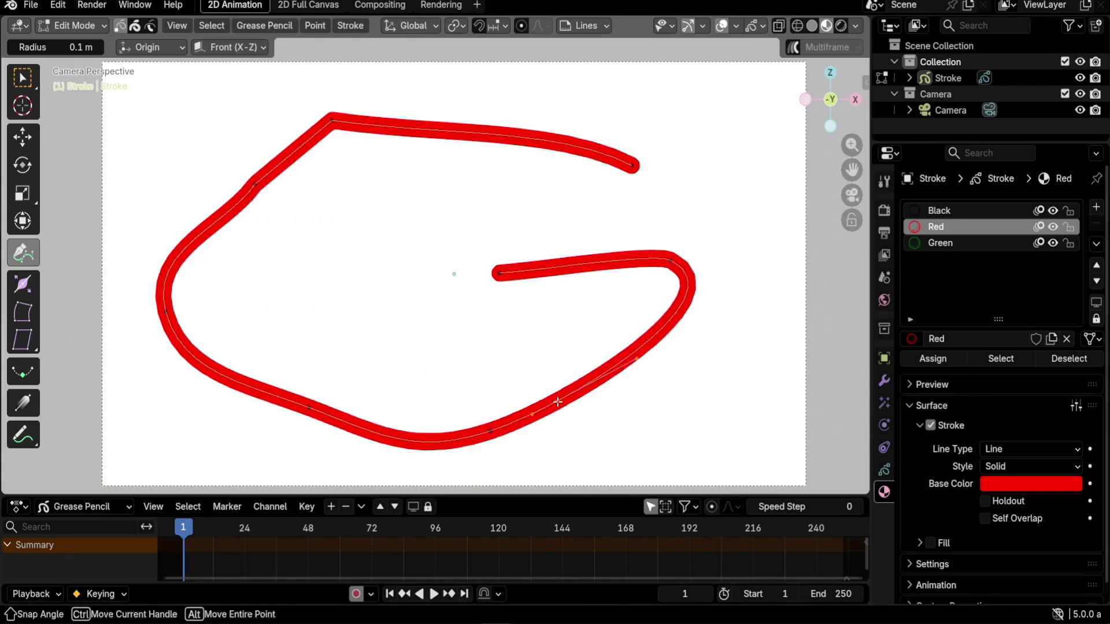
pyautogui.moveTo(560, 403); pyautogui.dragTo(525, 452)
pyautogui.moveTo(582, 431); pyautogui.dragTo(596, 408)
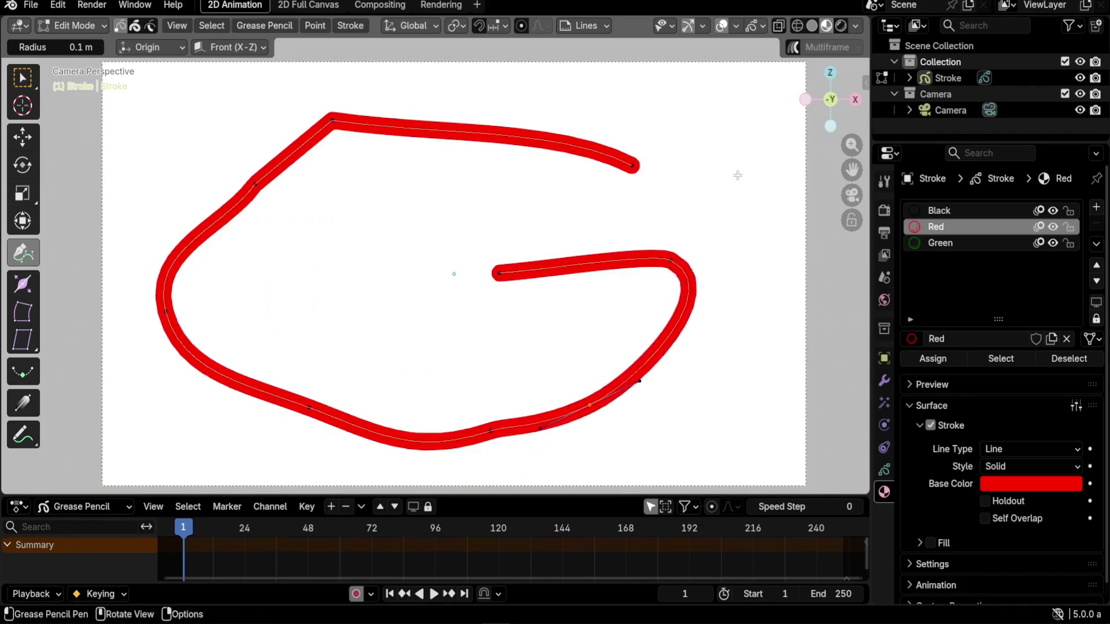
# - Extend the red curve's inner end to the left and close it at the start point, and undo both changes
pyautogui.click(499, 274)
pyautogui.moveTo(287, 300); pyautogui.dragTo(246, 275)
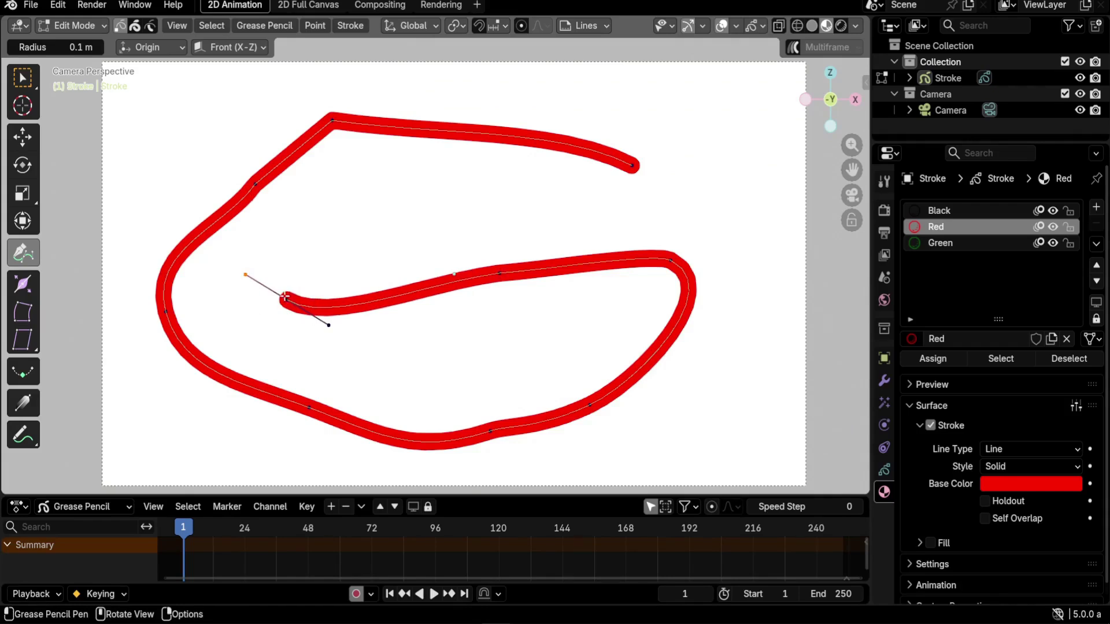
pyautogui.click(636, 170)
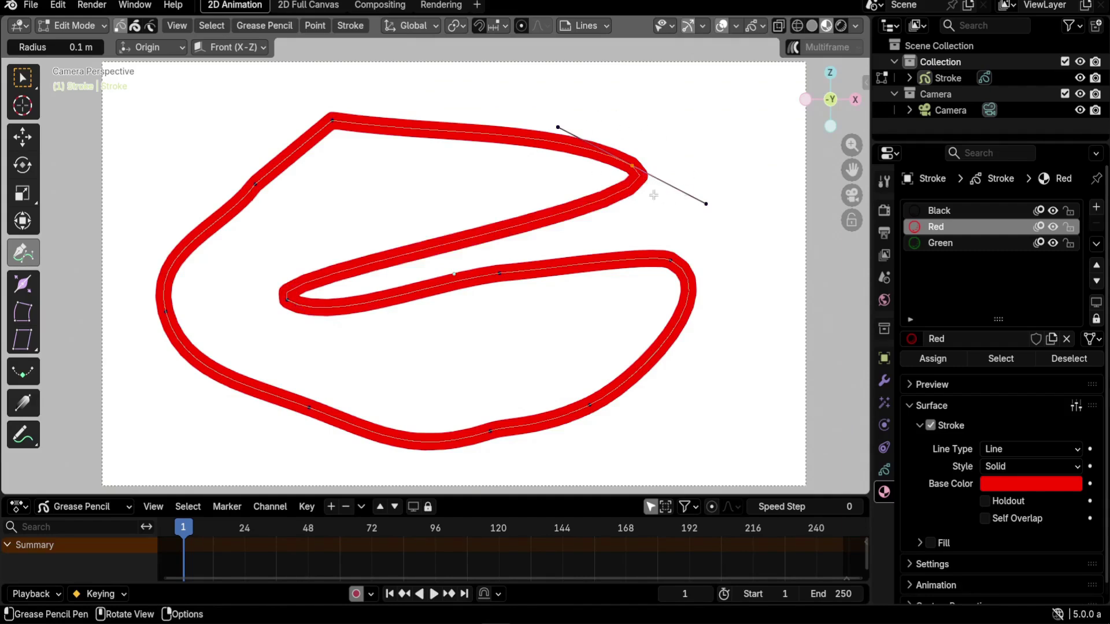
pyautogui.hotkey('ctrl', 'z')
pyautogui.hotkey('ctrl', 'z')
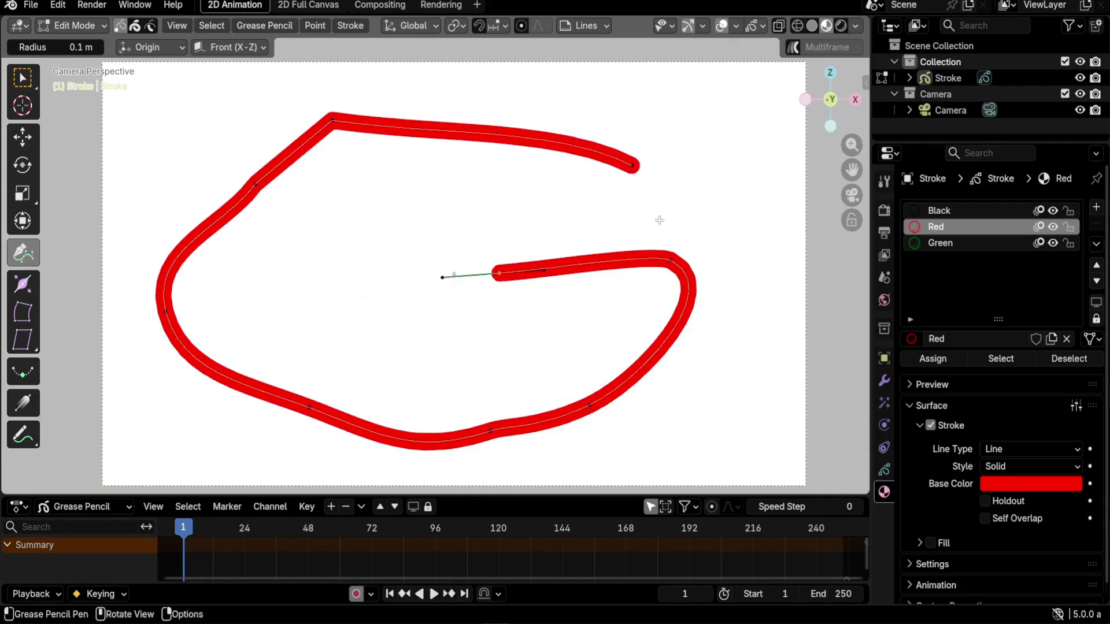
# - Draw a three-point Bézier curve using the Green dots material, sweeping from inside the red shape to beyond its right edge
pyautogui.click(669, 262)
pyautogui.click(955, 244)
pyautogui.moveTo(251, 279); pyautogui.dragTo(283, 335)
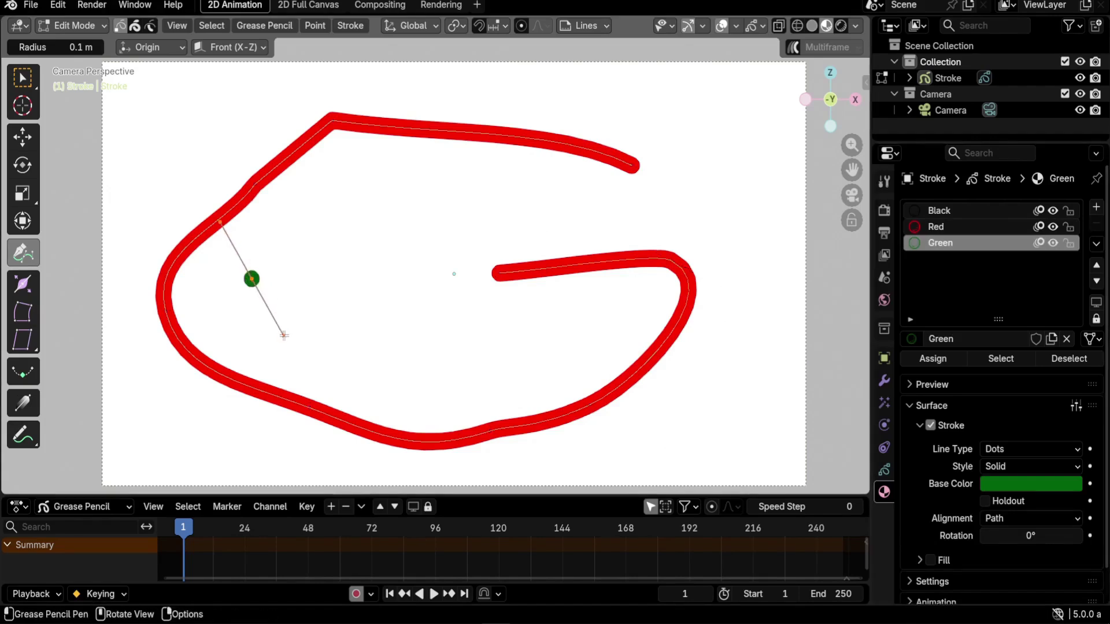
pyautogui.moveTo(436, 384); pyautogui.dragTo(541, 373)
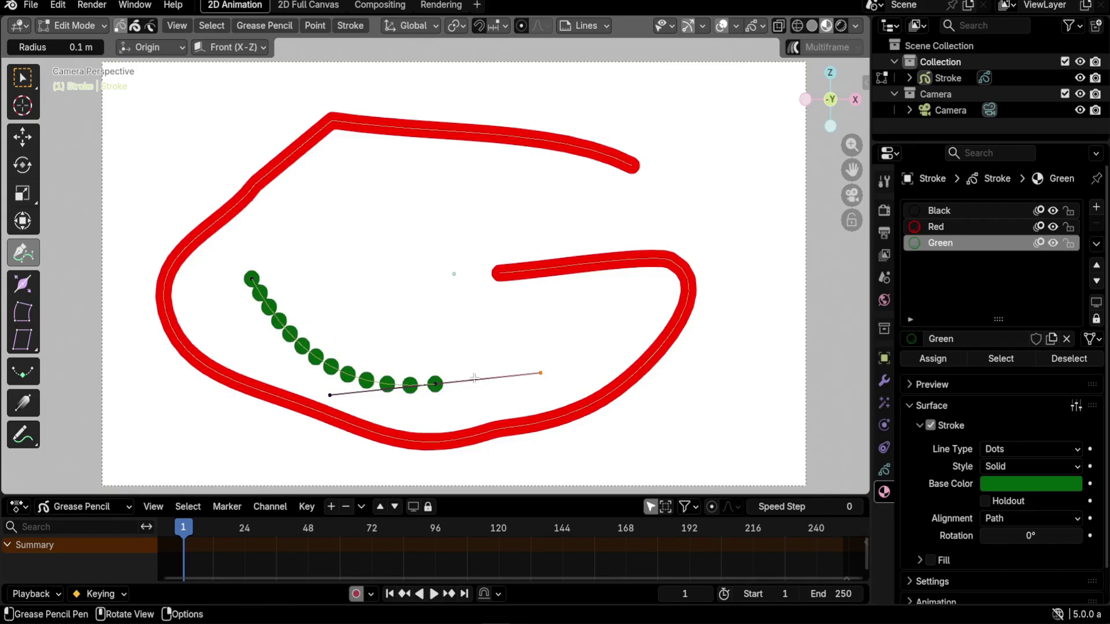
pyautogui.moveTo(733, 295)
pyautogui.mouseDown()
pyautogui.moveTo(738, 264)
pyautogui.moveTo(711, 259)
pyautogui.moveTo(739, 240)
pyautogui.mouseUp()
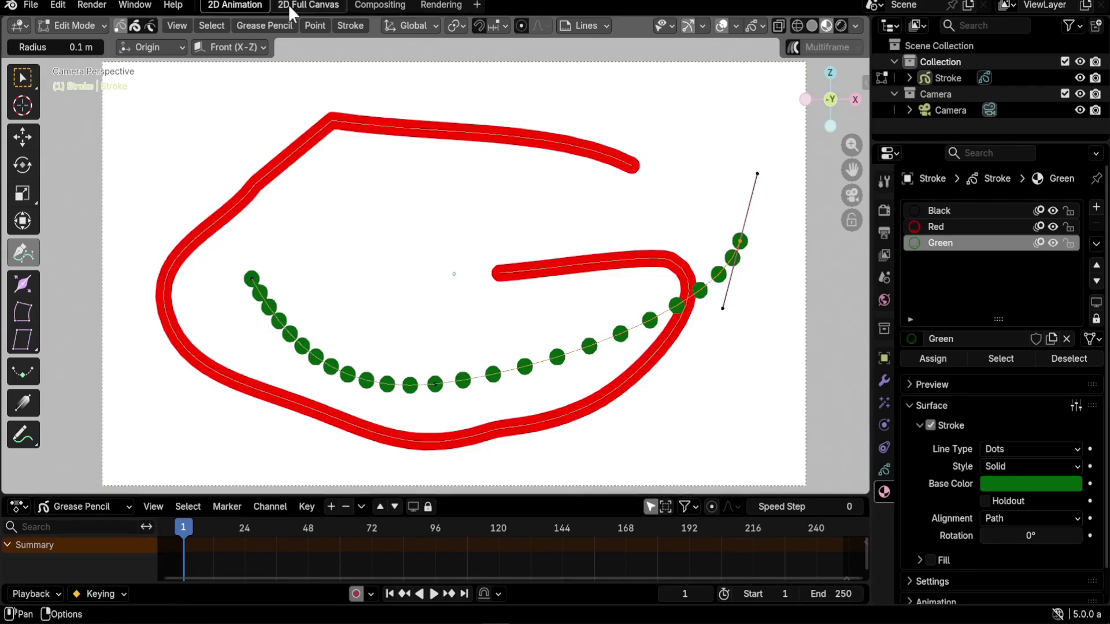
# - Set the green stroke's curve resolution to 30
pyautogui.click(349, 27)
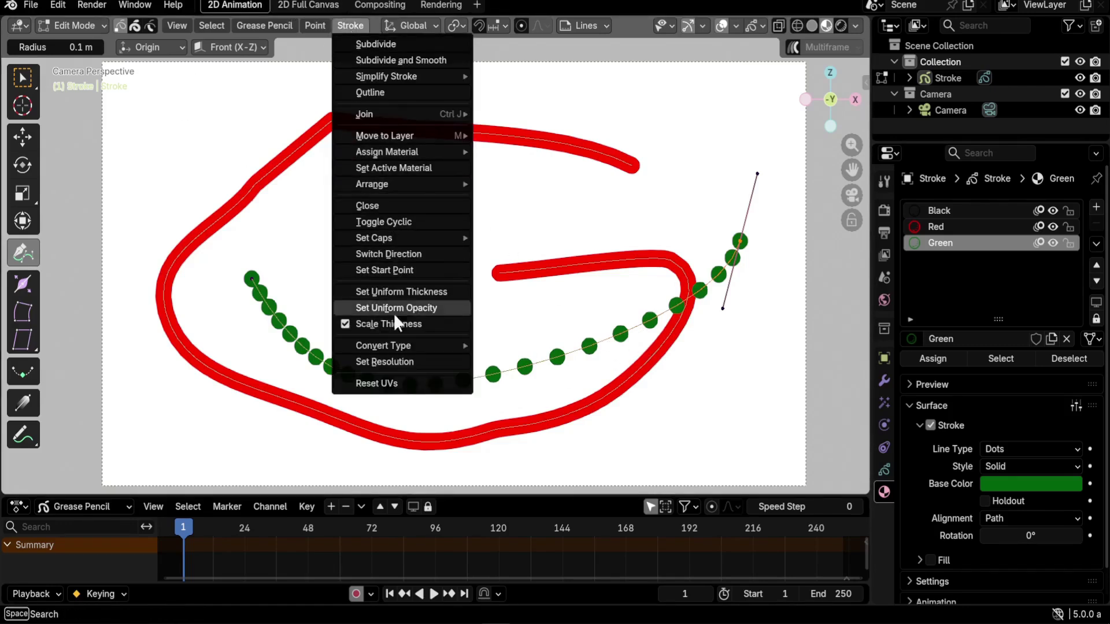
pyautogui.click(386, 361)
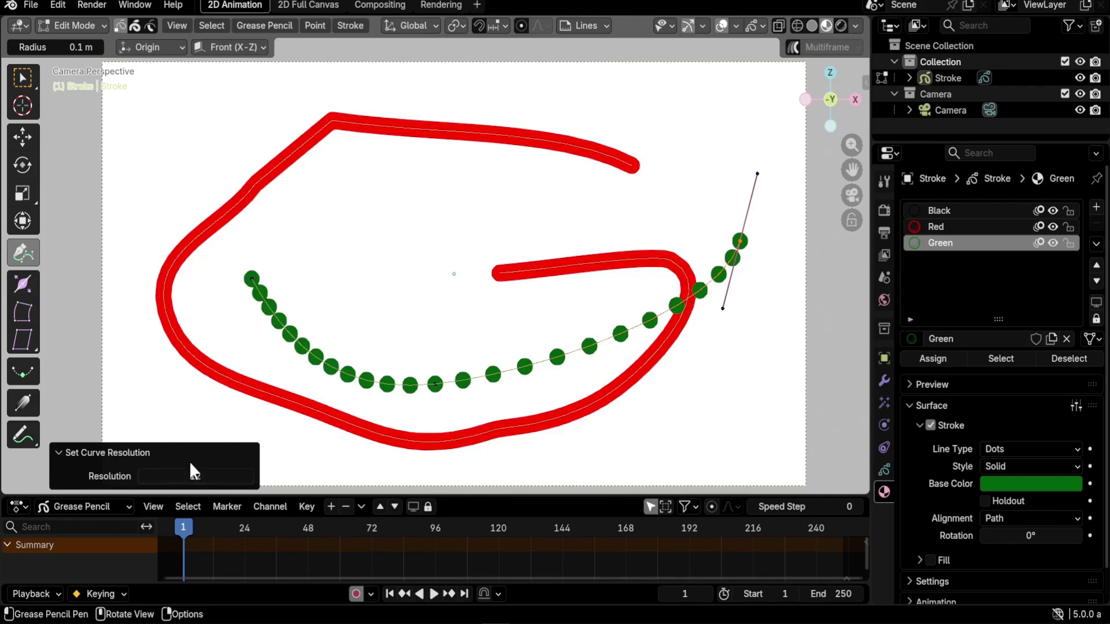
pyautogui.click(219, 477)
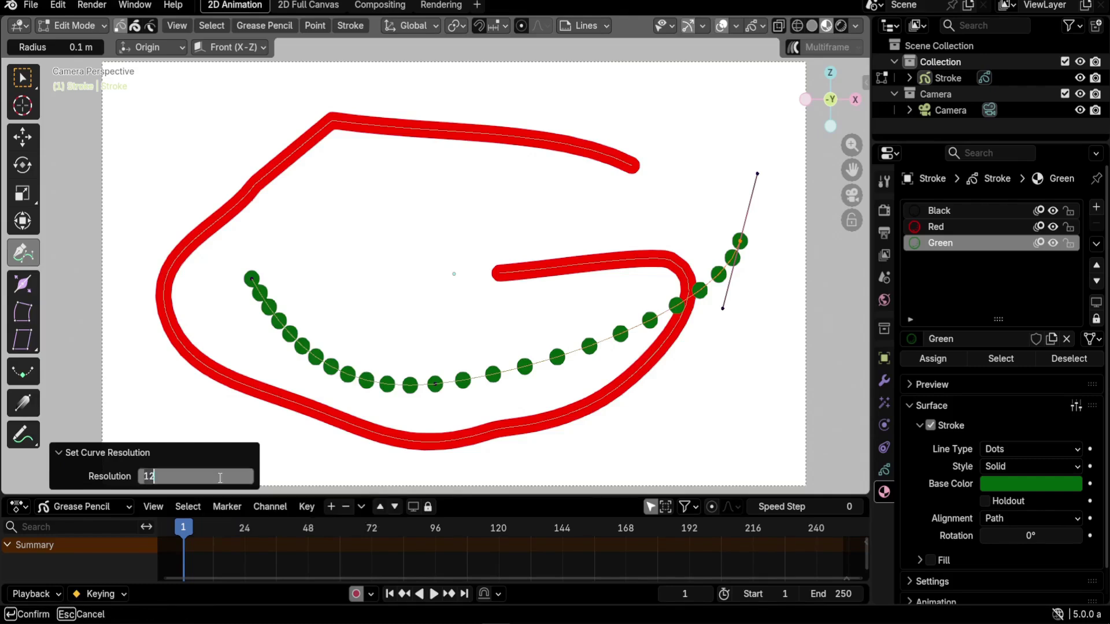
pyautogui.write('30')
pyautogui.press('Return')
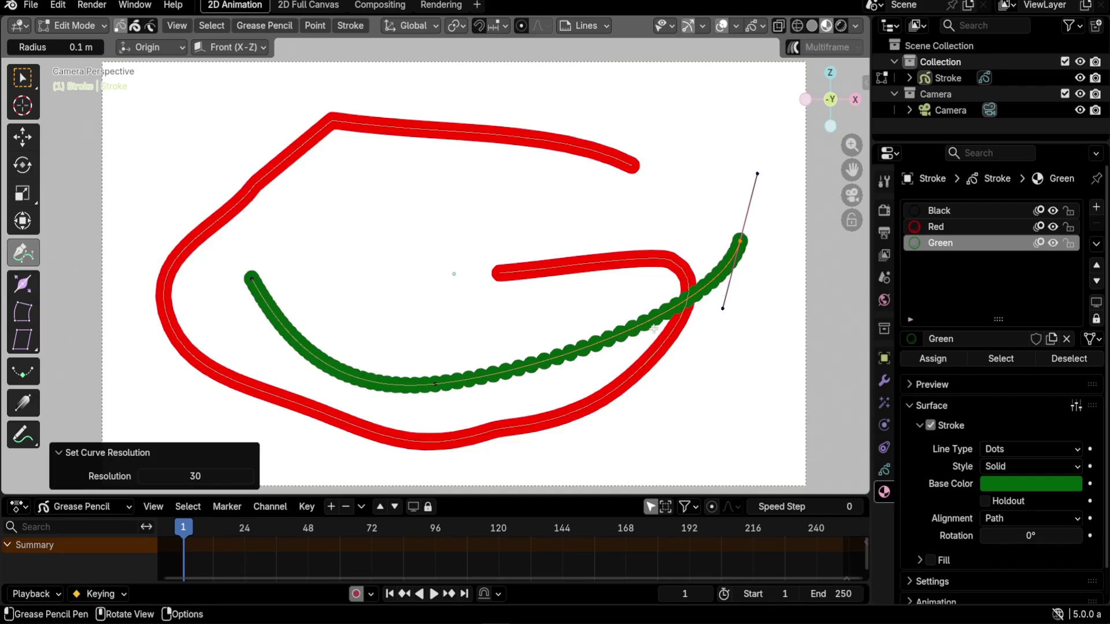
# - Raise the green stroke's curve resolution to 60
pyautogui.click(221, 476)
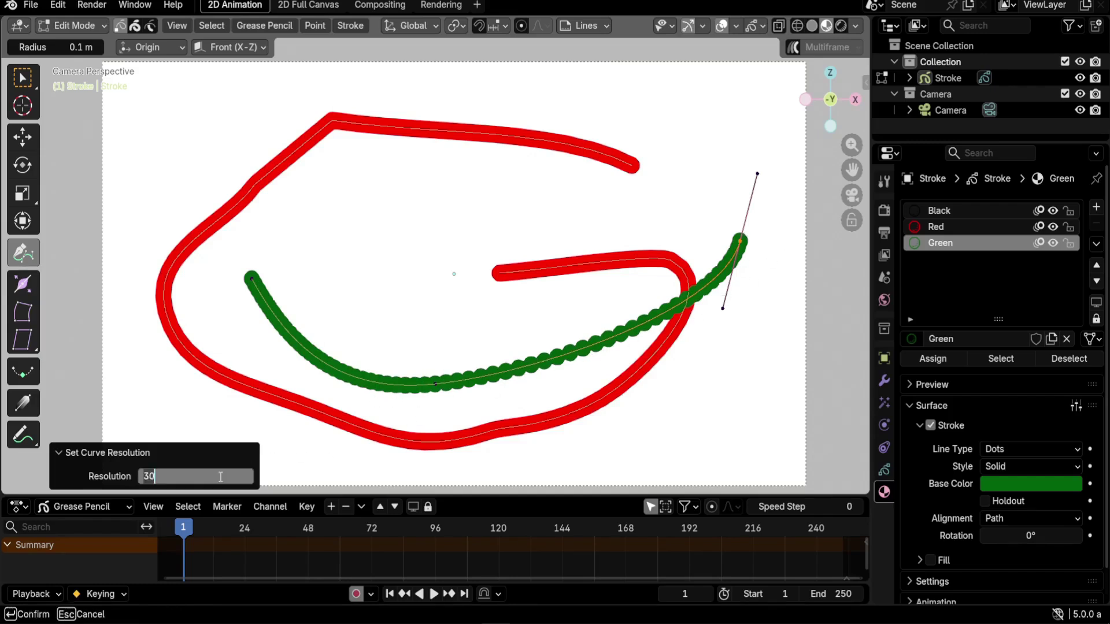
pyautogui.write('60')
pyautogui.press('Return')
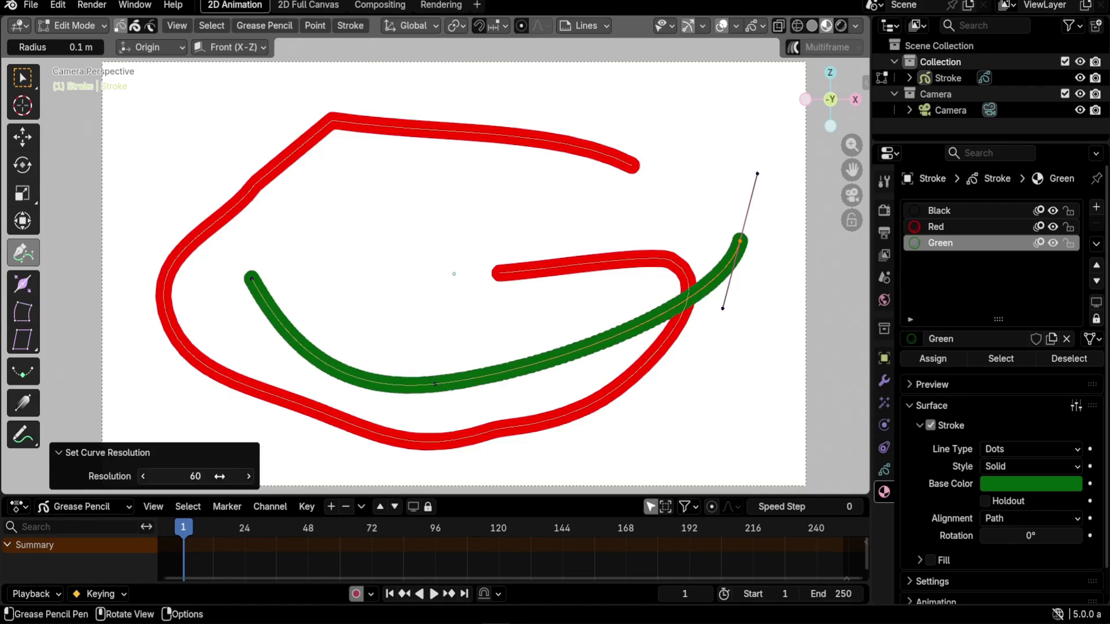
# - Set the green stroke's curve resolution to 30 and bend its right segment downward into a deep curve
pyautogui.click(220, 476)
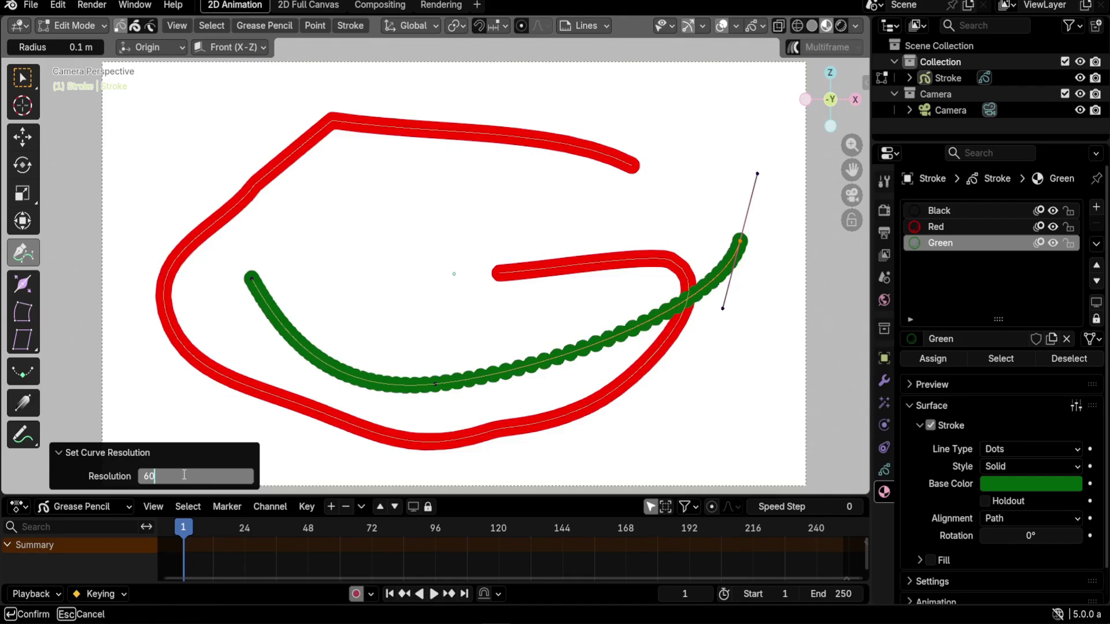
pyautogui.write('30')
pyautogui.press('Return')
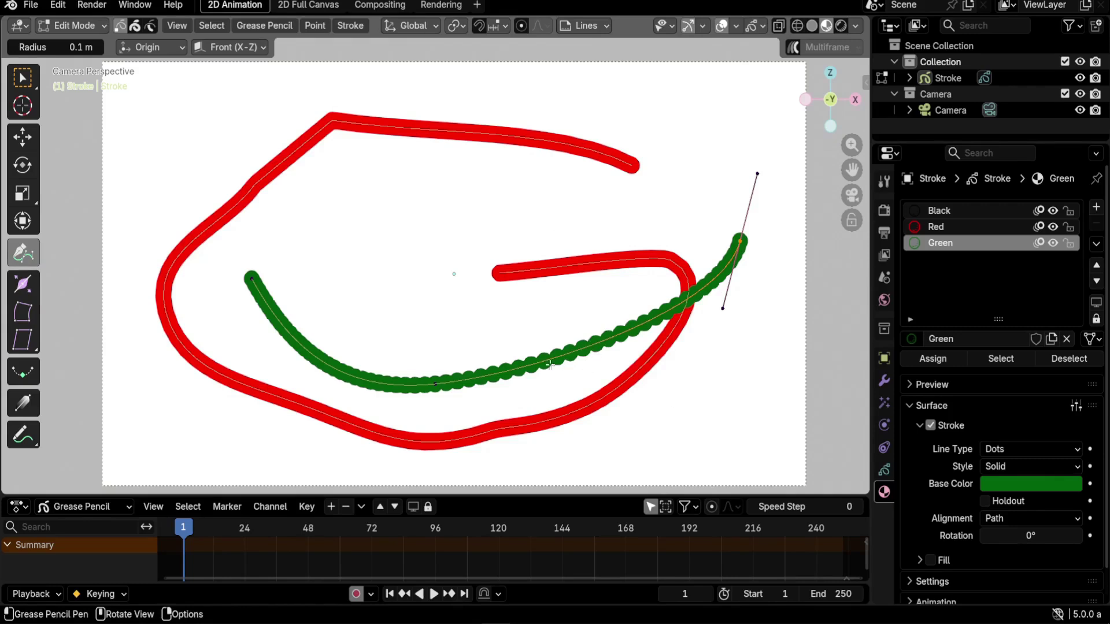
pyautogui.moveTo(536, 364)
pyautogui.mouseDown()
pyautogui.moveTo(581, 323)
pyautogui.moveTo(508, 272)
pyautogui.moveTo(593, 322)
pyautogui.moveTo(518, 292)
pyautogui.moveTo(546, 435)
pyautogui.moveTo(518, 272)
pyautogui.moveTo(545, 433)
pyautogui.mouseUp()
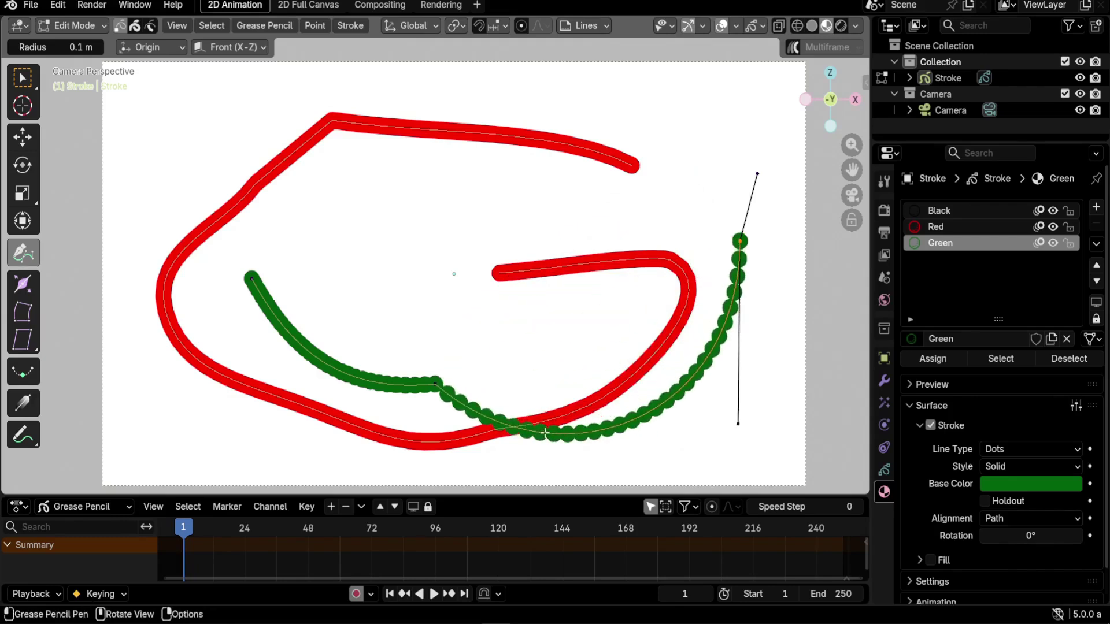
# - Set the handle type of the green stroke's middle point to Align and raise its left handle
pyautogui.click(435, 385)
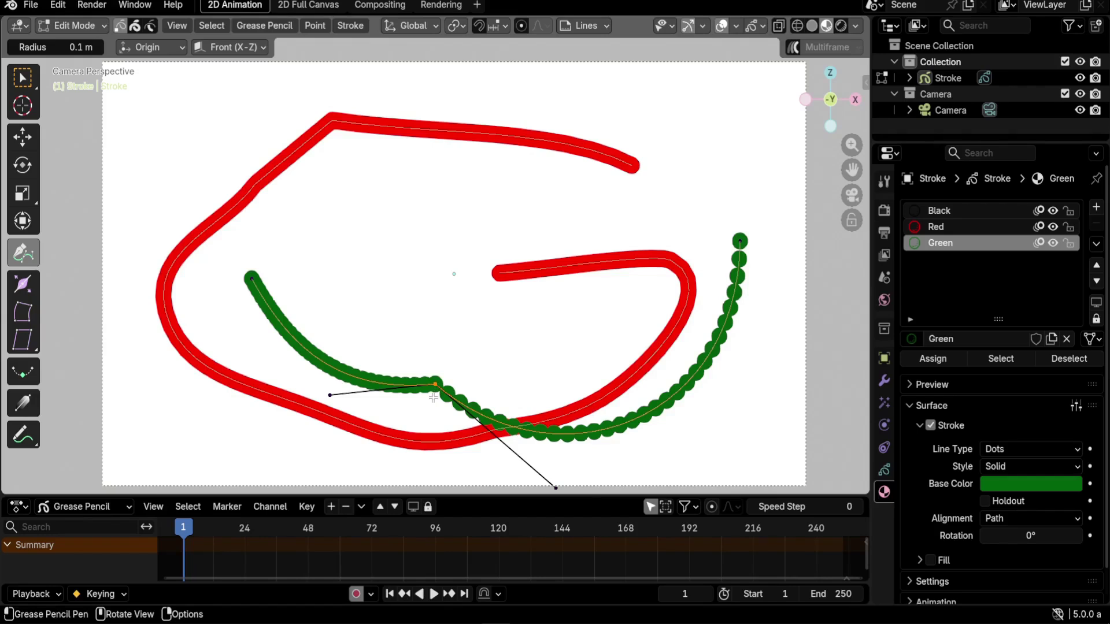
pyautogui.press('v')
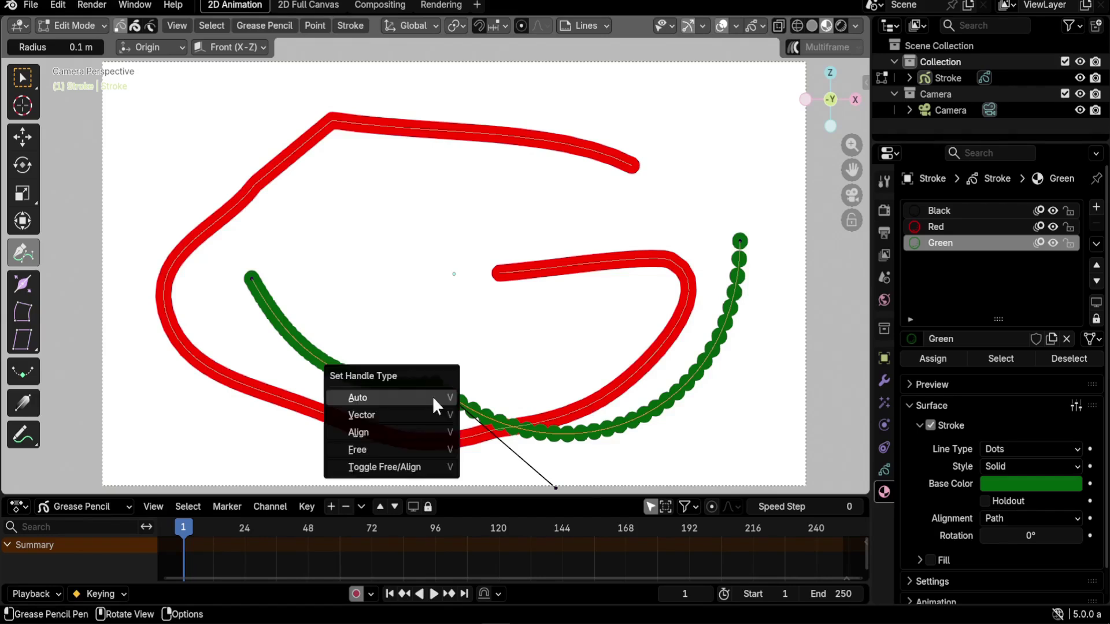
pyautogui.click(389, 430)
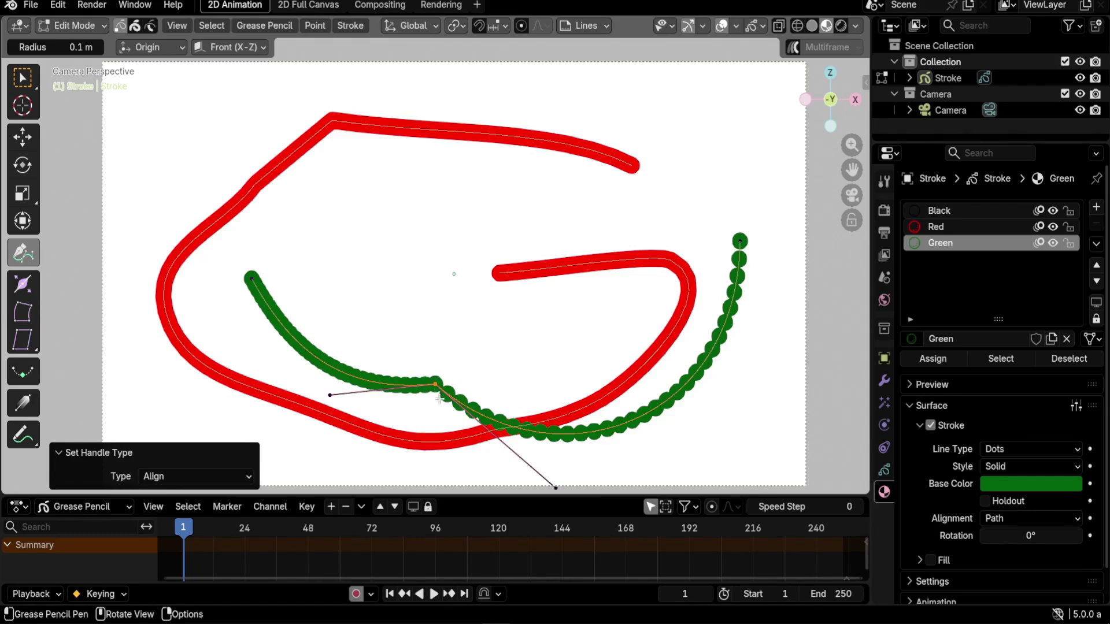
pyautogui.moveTo(331, 395)
pyautogui.mouseDown()
pyautogui.moveTo(347, 355)
pyautogui.moveTo(348, 367)
pyautogui.moveTo(358, 361)
pyautogui.mouseUp()
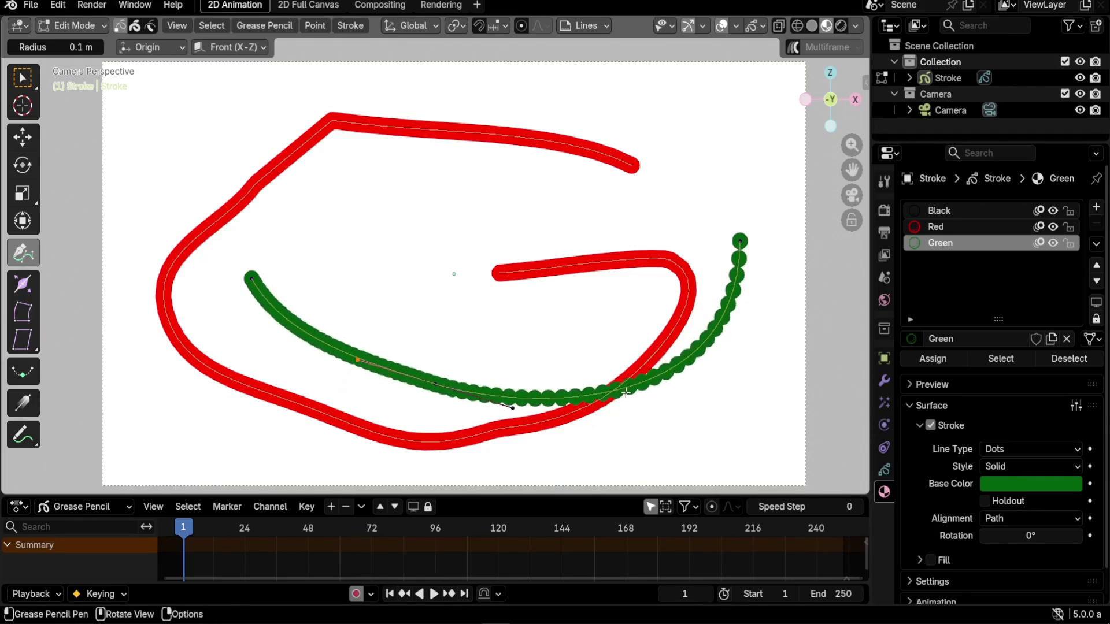
# - Bend the green stroke's right segment upward and its left segment downward
pyautogui.moveTo(628, 391)
pyautogui.mouseDown()
pyautogui.moveTo(599, 300)
pyautogui.moveTo(619, 410)
pyautogui.moveTo(598, 311)
pyautogui.moveTo(602, 467)
pyautogui.moveTo(596, 292)
pyautogui.moveTo(600, 341)
pyautogui.moveTo(582, 300)
pyautogui.moveTo(496, 446)
pyautogui.moveTo(614, 295)
pyautogui.mouseUp()
pyautogui.moveTo(344, 333)
pyautogui.mouseDown()
pyautogui.moveTo(347, 396)
pyautogui.moveTo(335, 409)
pyautogui.mouseUp()
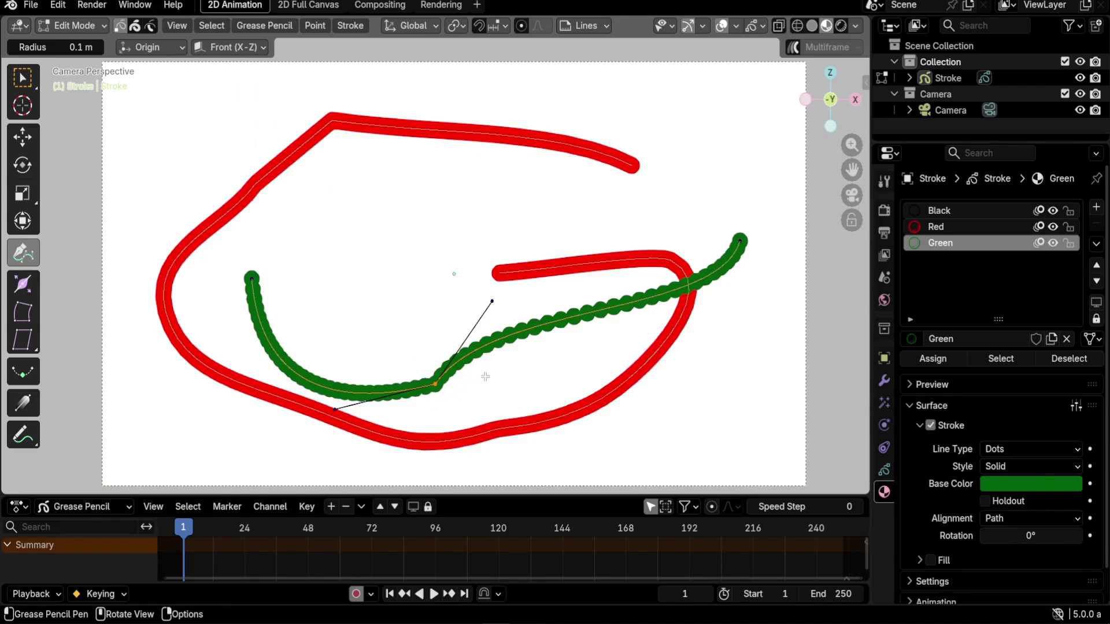
# - Set the handle type of the green stroke's middle point to Free and reposition its two handles independently
pyautogui.press('v')
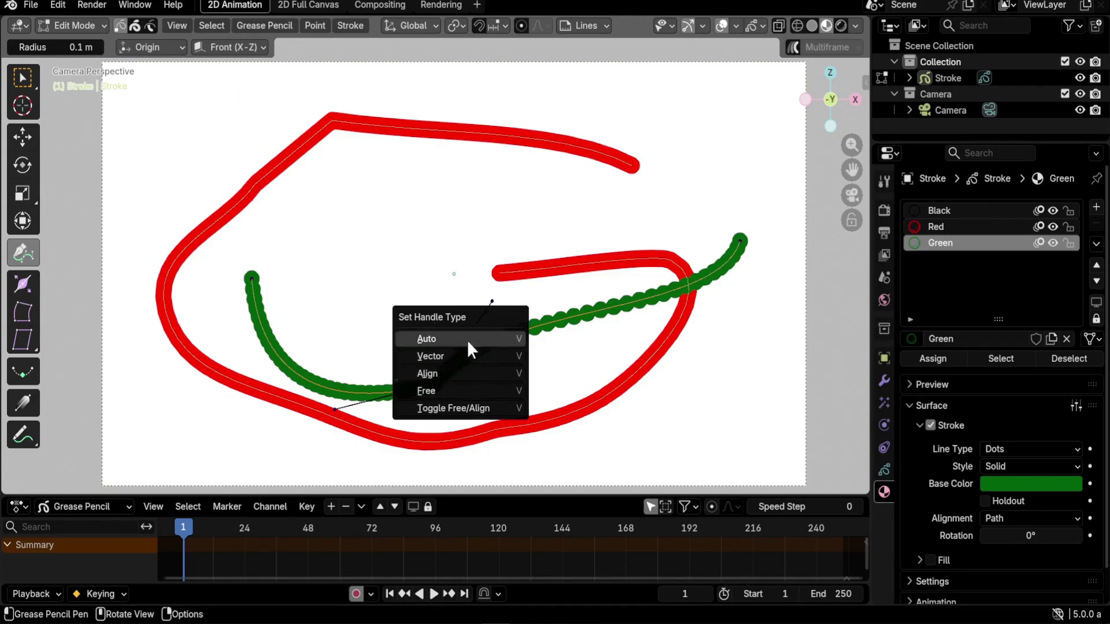
pyautogui.click(464, 390)
pyautogui.moveTo(433, 387); pyautogui.dragTo(435, 384)
pyautogui.click(436, 385)
pyautogui.hotkey('ctrl', 'z')
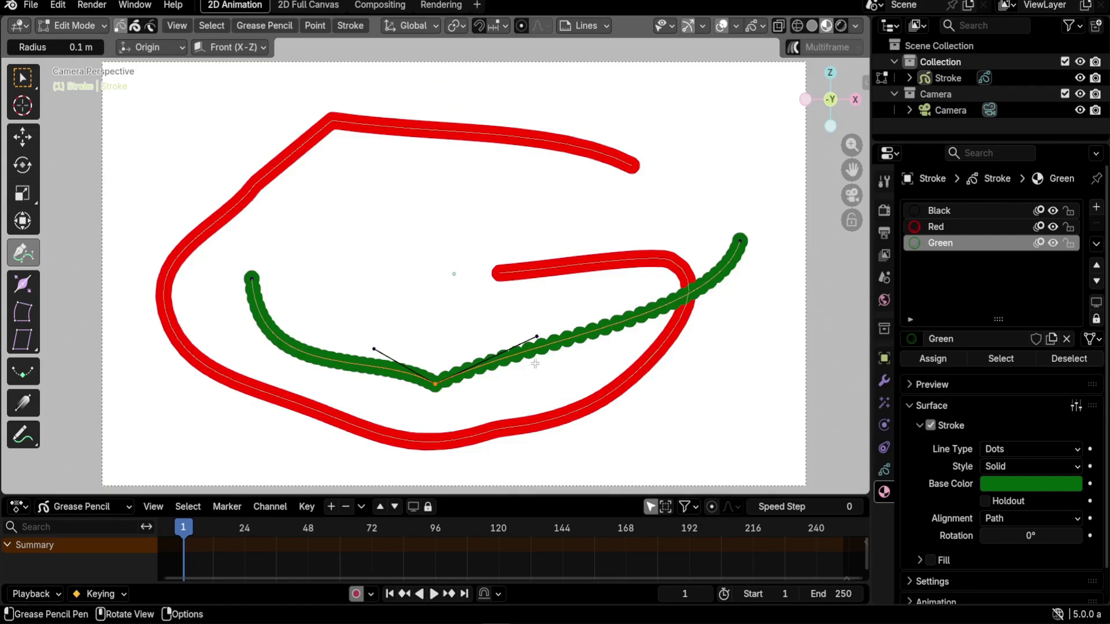
pyautogui.moveTo(540, 339)
pyautogui.mouseDown()
pyautogui.moveTo(537, 383)
pyautogui.moveTo(550, 381)
pyautogui.moveTo(537, 381)
pyautogui.moveTo(540, 404)
pyautogui.moveTo(551, 318)
pyautogui.mouseUp()
# - Select the red stroke's leftmost point and pull its lower handle outward to the left
pyautogui.click(259, 181)
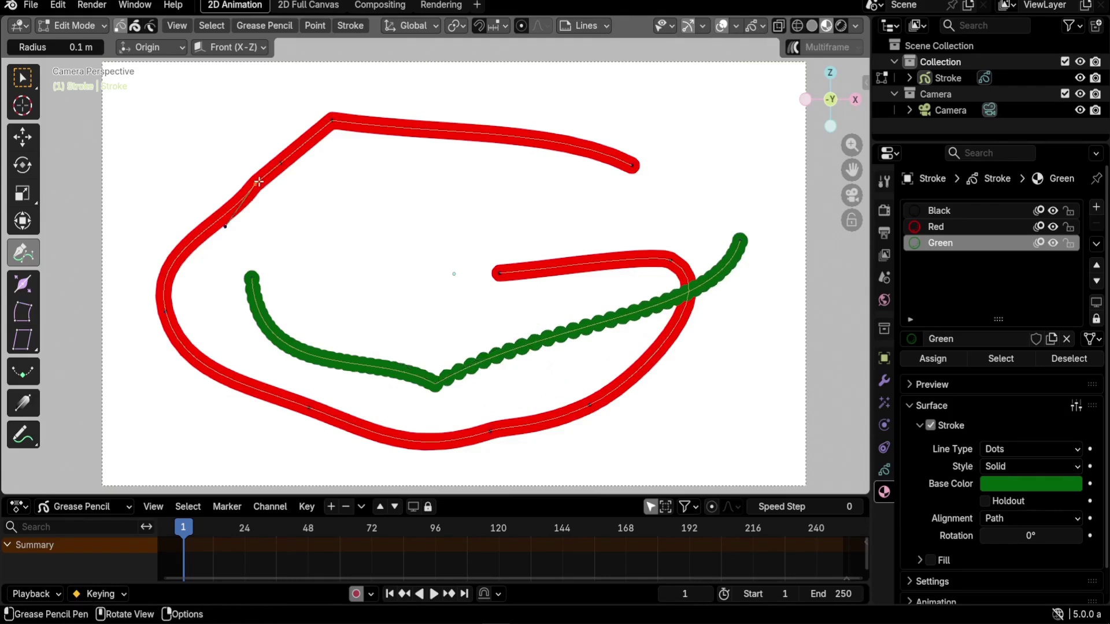
pyautogui.click(170, 312)
pyautogui.moveTo(182, 374)
pyautogui.mouseDown()
pyautogui.moveTo(196, 380)
pyautogui.moveTo(120, 390)
pyautogui.moveTo(196, 398)
pyautogui.moveTo(113, 417)
pyautogui.moveTo(139, 376)
pyautogui.moveTo(132, 404)
pyautogui.moveTo(121, 398)
pyautogui.moveTo(129, 385)
pyautogui.moveTo(110, 379)
pyautogui.moveTo(131, 404)
pyautogui.moveTo(116, 394)
pyautogui.moveTo(156, 400)
pyautogui.mouseUp()
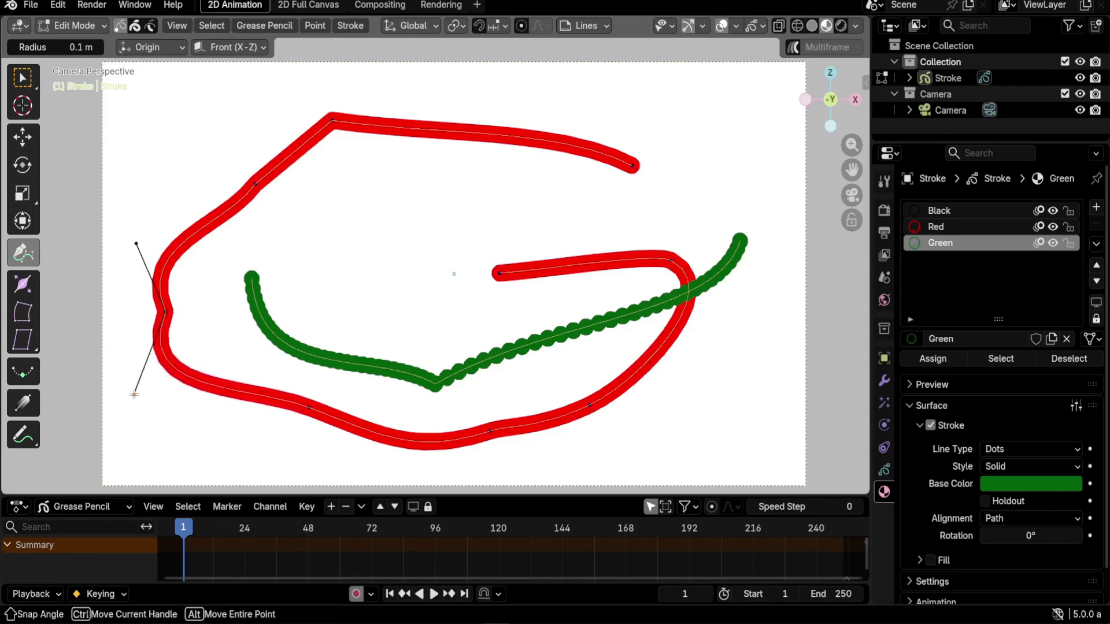
pyautogui.moveTo(186, 391); pyautogui.dragTo(131, 392)
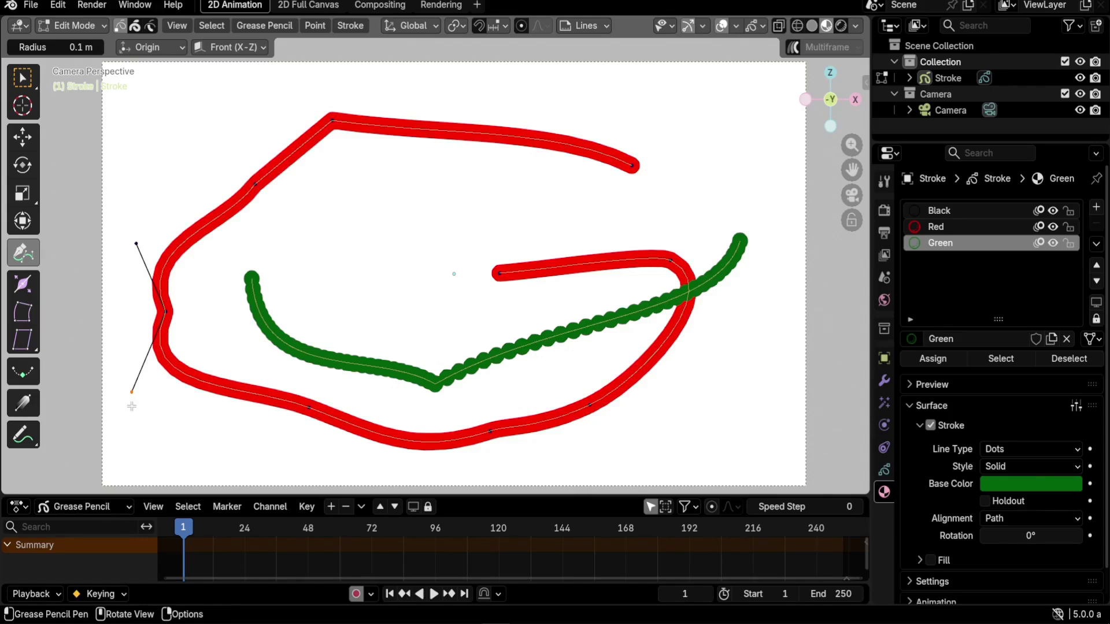
# - Set the handle type of the red stroke's leftmost point to Align and adjust its lower handle
pyautogui.doubleClick(166, 311)
pyautogui.press('v')
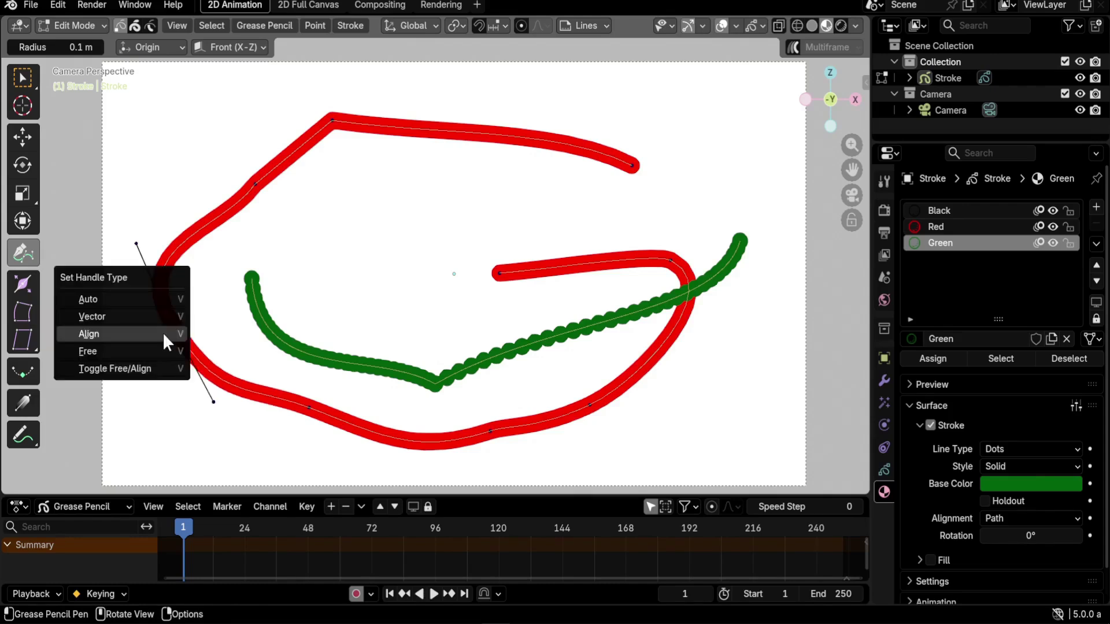
pyautogui.click(145, 334)
pyautogui.moveTo(214, 411)
pyautogui.mouseDown()
pyautogui.moveTo(200, 399)
pyautogui.moveTo(208, 393)
pyautogui.moveTo(207, 405)
pyautogui.mouseUp()
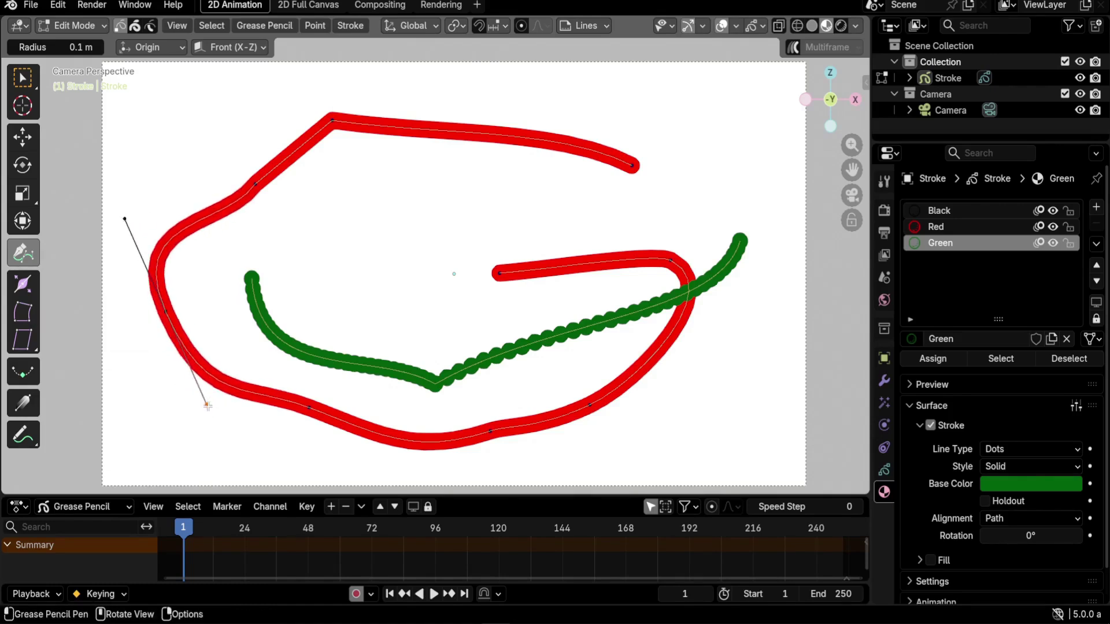
pyautogui.moveTo(206, 404)
pyautogui.mouseDown()
pyautogui.moveTo(186, 405)
pyautogui.moveTo(200, 402)
pyautogui.mouseUp()
pyautogui.press('ctrl')
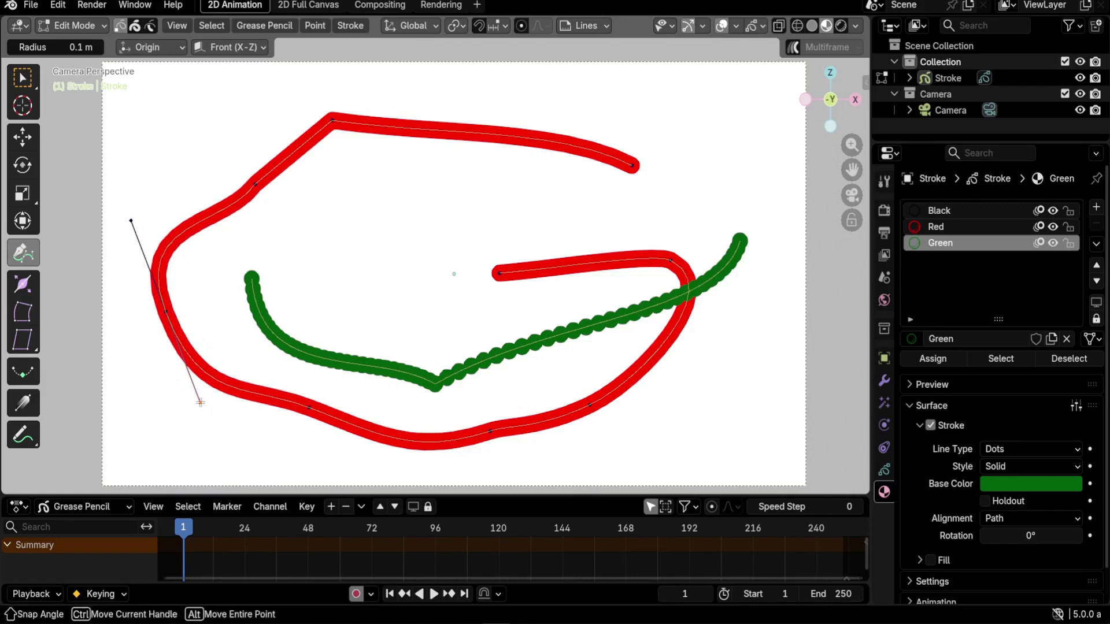
# - Delete the red stroke's leftmost point and undo the deletion
pyautogui.hotkey('ctrl', 'z')
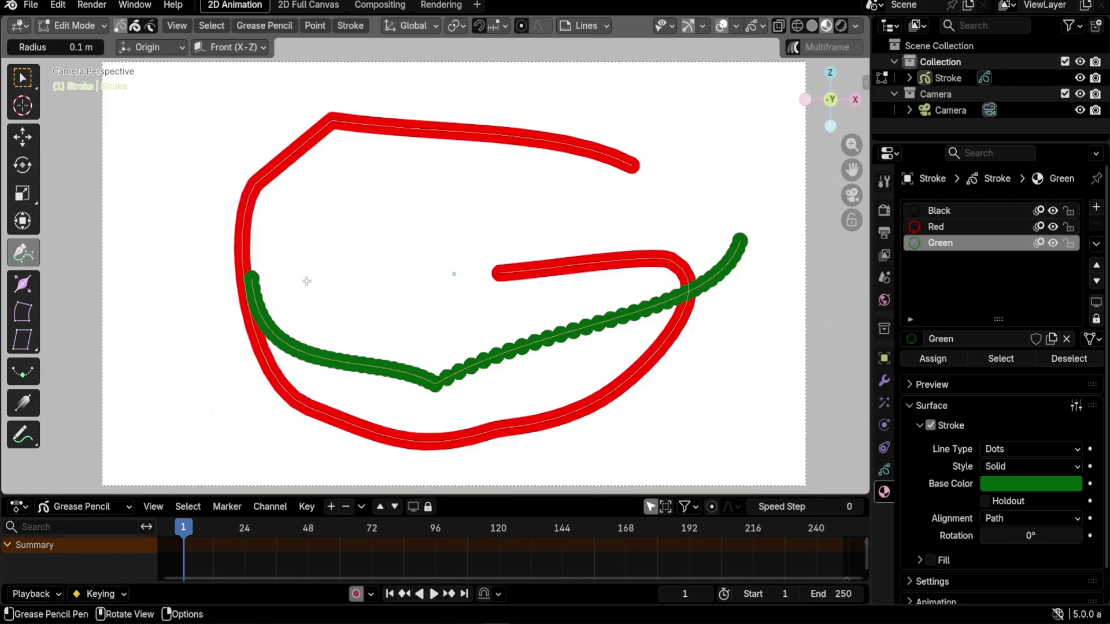
pyautogui.press('ctrl')
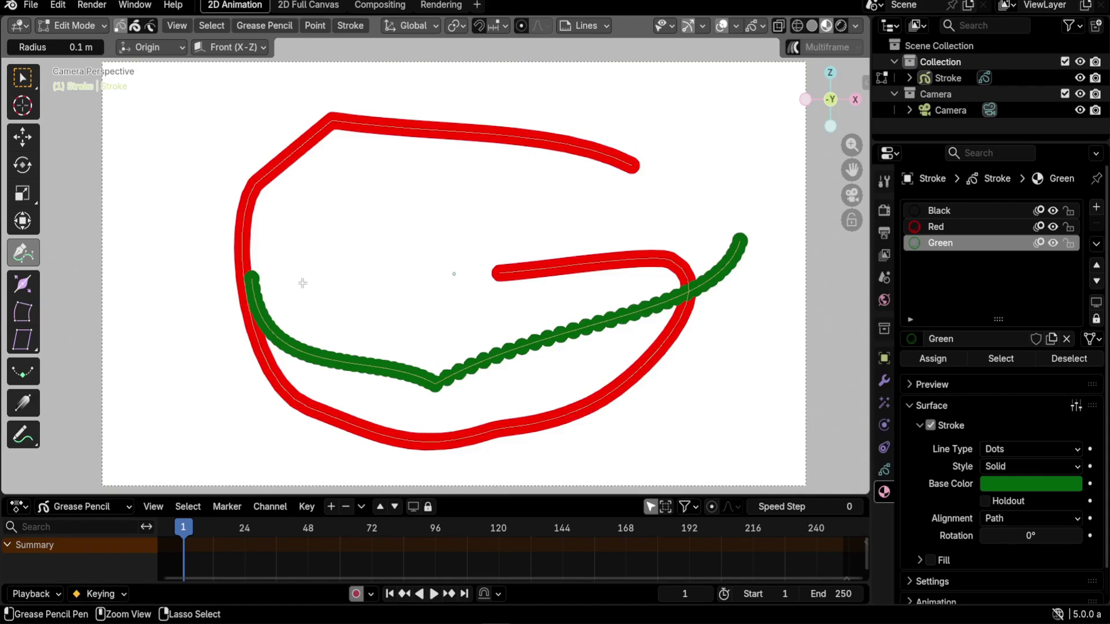
pyautogui.hotkey('ctrl', 'shift', 'z')
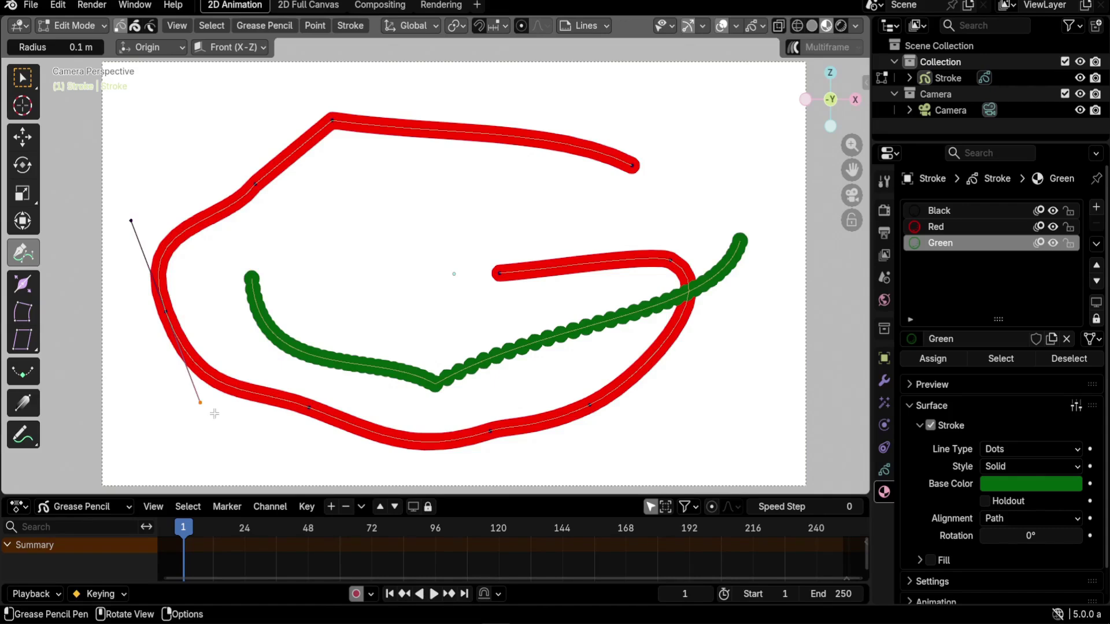
# - Move only the lower handle of the red stroke's leftmost point, and delete that point
pyautogui.moveTo(199, 401)
pyautogui.mouseDown()
pyautogui.moveTo(141, 407)
pyautogui.moveTo(166, 410)
pyautogui.mouseUp()
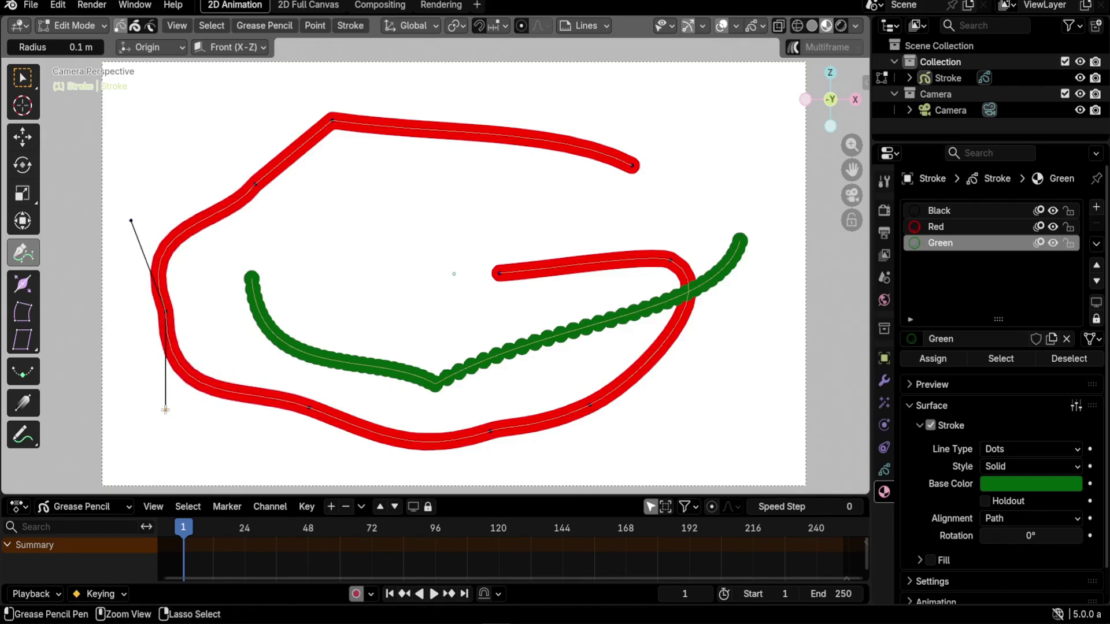
pyautogui.hotkey('ctrl', 'z')
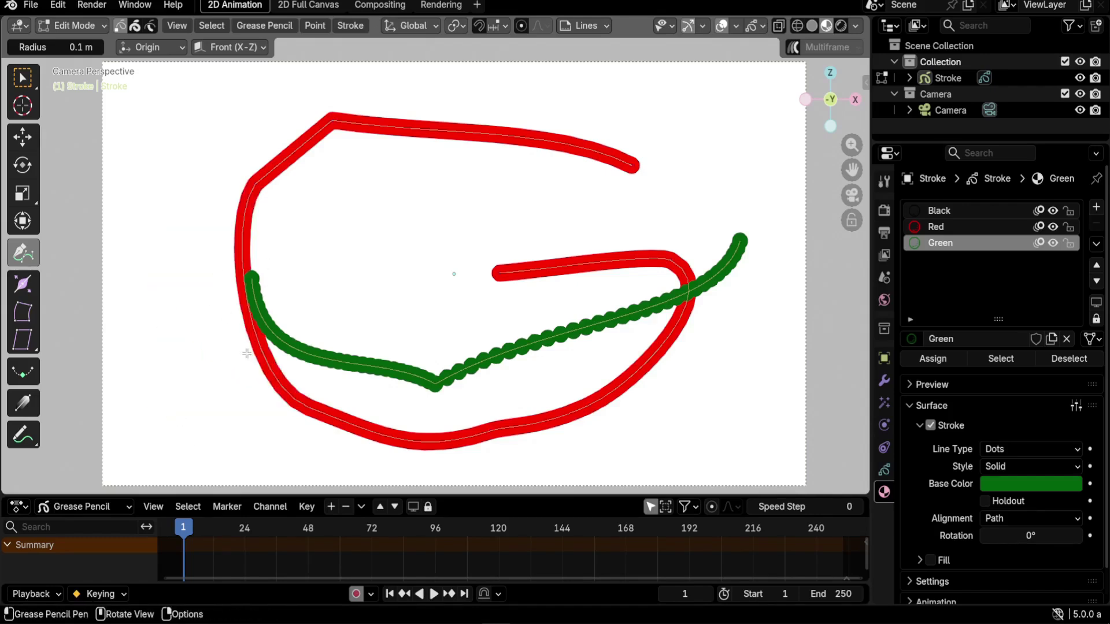
# - Level the right handle of the green stroke's middle point and shift the entire point slightly upward with the Pen tool
pyautogui.moveTo(445, 382)
pyautogui.mouseDown()
pyautogui.moveTo(551, 324)
pyautogui.moveTo(445, 378)
pyautogui.moveTo(558, 298)
pyautogui.moveTo(558, 364)
pyautogui.moveTo(567, 323)
pyautogui.moveTo(577, 364)
pyautogui.moveTo(550, 452)
pyautogui.moveTo(433, 472)
pyautogui.moveTo(373, 442)
pyautogui.moveTo(325, 374)
pyautogui.moveTo(439, 250)
pyautogui.moveTo(528, 278)
pyautogui.moveTo(574, 363)
pyautogui.moveTo(494, 459)
pyautogui.moveTo(428, 472)
pyautogui.moveTo(332, 384)
pyautogui.moveTo(318, 395)
pyautogui.moveTo(440, 220)
pyautogui.moveTo(442, 246)
pyautogui.moveTo(443, 226)
pyautogui.moveTo(543, 312)
pyautogui.moveTo(579, 399)
pyautogui.moveTo(607, 409)
pyautogui.moveTo(562, 455)
pyautogui.moveTo(503, 440)
pyautogui.moveTo(509, 309)
pyautogui.moveTo(473, 334)
pyautogui.moveTo(367, 305)
pyautogui.moveTo(327, 250)
pyautogui.moveTo(366, 307)
pyautogui.moveTo(537, 384)
pyautogui.mouseUp()
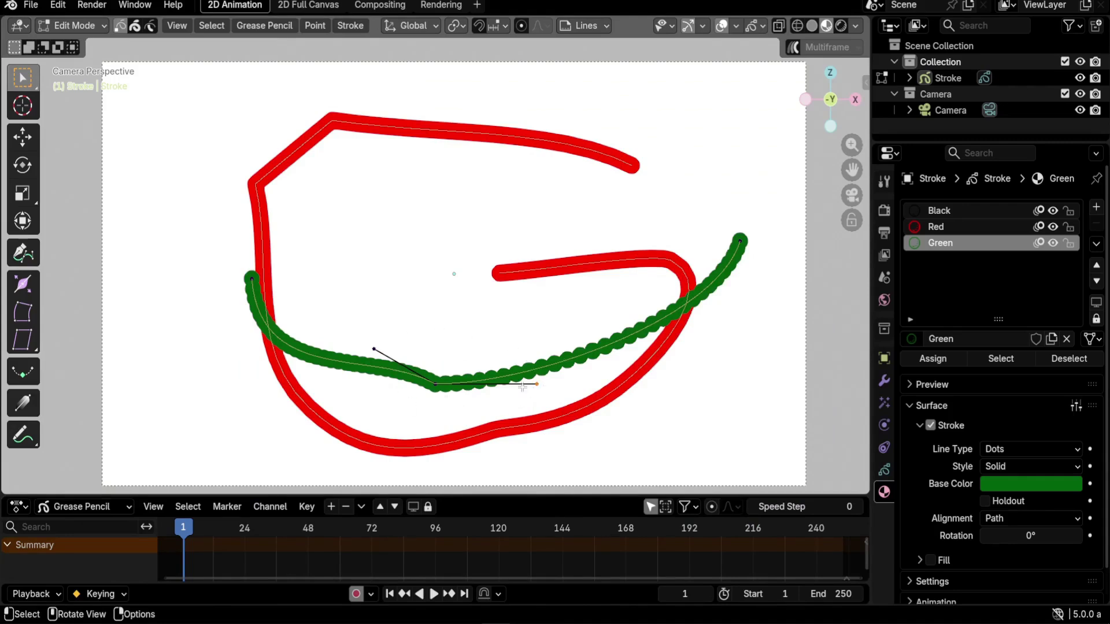
pyautogui.hotkey('shift', 'space')
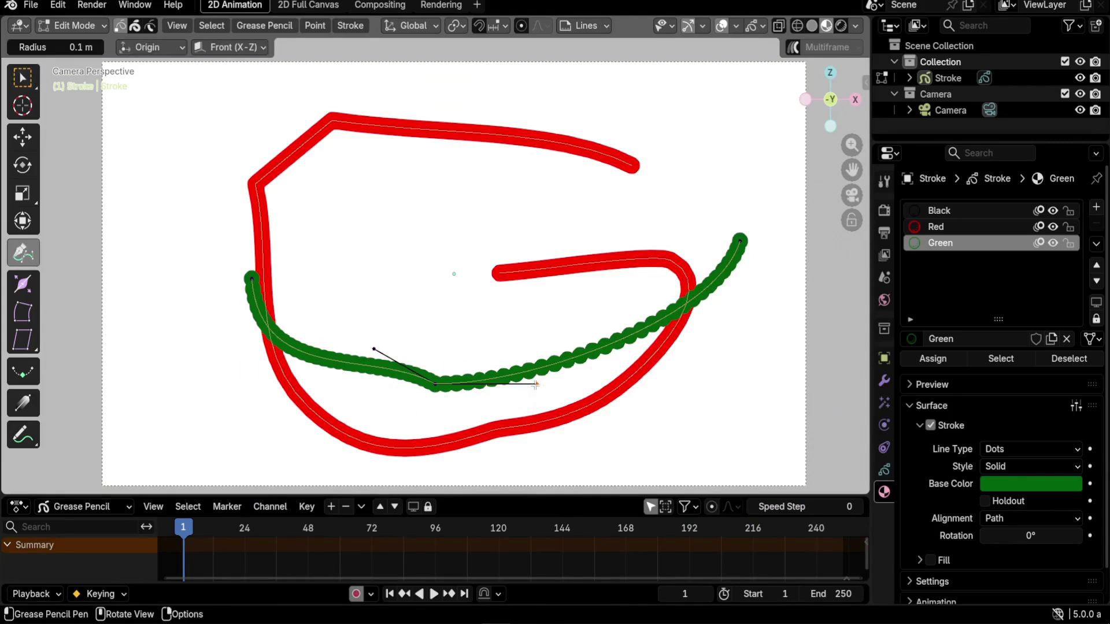
pyautogui.moveTo(537, 385)
pyautogui.mouseDown()
pyautogui.moveTo(566, 366)
pyautogui.moveTo(461, 361)
pyautogui.moveTo(537, 362)
pyautogui.moveTo(559, 375)
pyautogui.moveTo(526, 389)
pyautogui.moveTo(496, 380)
pyautogui.moveTo(528, 384)
pyautogui.moveTo(532, 374)
pyautogui.moveTo(523, 399)
pyautogui.moveTo(520, 341)
pyautogui.moveTo(506, 399)
pyautogui.moveTo(456, 370)
pyautogui.moveTo(517, 365)
pyautogui.moveTo(519, 377)
pyautogui.moveTo(523, 359)
pyautogui.moveTo(520, 384)
pyautogui.moveTo(522, 368)
pyautogui.moveTo(545, 400)
pyautogui.mouseUp()
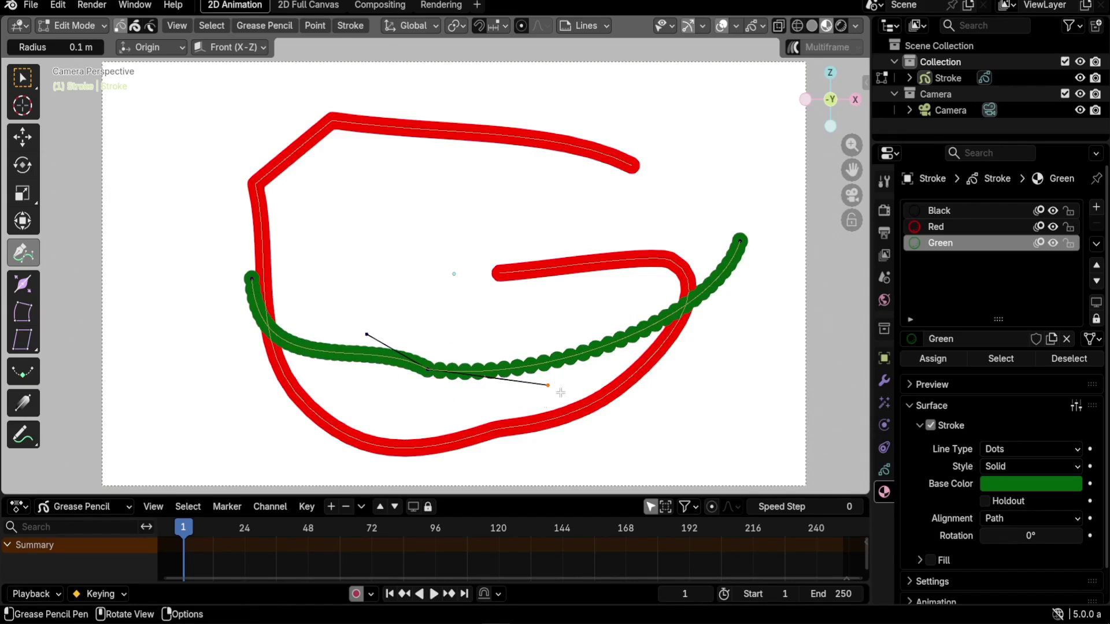
# - Select the green stroke's middle point and reposition it higher and slightly to the right
pyautogui.click(428, 370)
pyautogui.moveTo(429, 368)
pyautogui.mouseDown()
pyautogui.moveTo(399, 335)
pyautogui.moveTo(422, 303)
pyautogui.moveTo(454, 303)
pyautogui.moveTo(405, 346)
pyautogui.moveTo(461, 384)
pyautogui.moveTo(471, 331)
pyautogui.moveTo(372, 318)
pyautogui.moveTo(426, 338)
pyautogui.mouseUp()
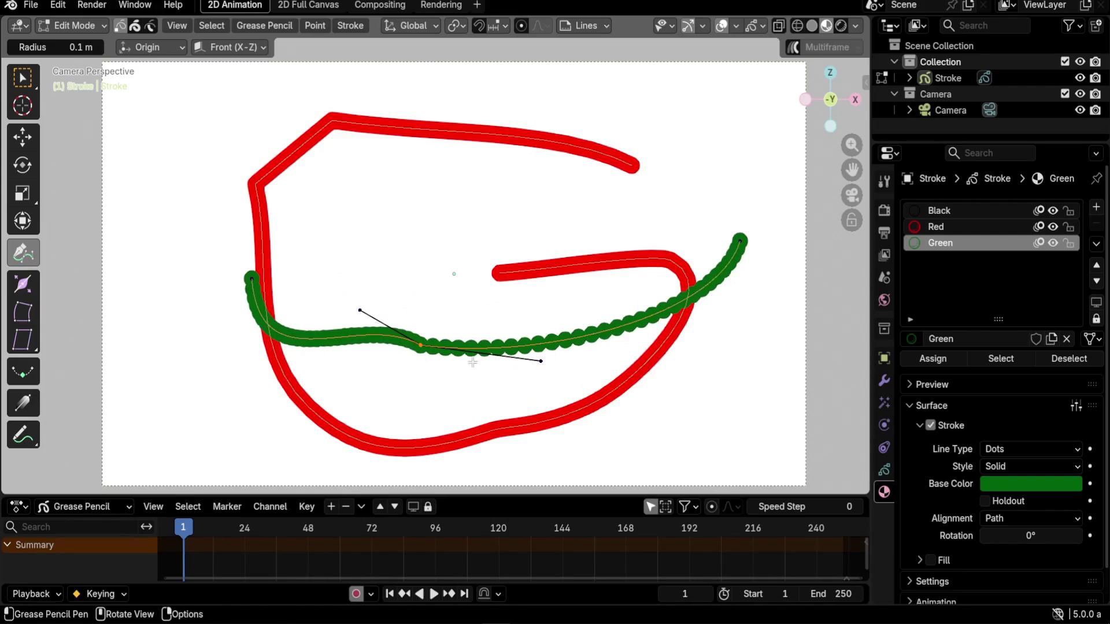
pyautogui.moveTo(472, 362)
pyautogui.mouseDown()
pyautogui.moveTo(442, 370)
pyautogui.moveTo(456, 363)
pyautogui.moveTo(428, 344)
pyautogui.moveTo(441, 347)
pyautogui.mouseUp()
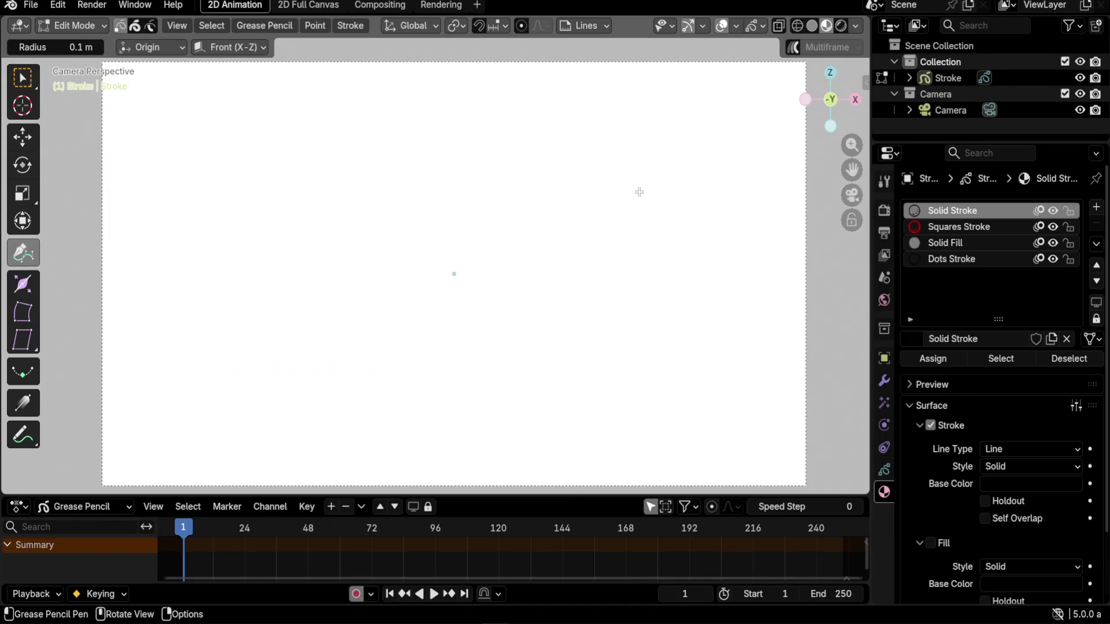
# - Draw a five-point Bézier curve on the empty canvas with the Solid Stroke material and close it at its start point
pyautogui.moveTo(639, 191)
pyautogui.mouseDown()
pyautogui.moveTo(582, 144)
pyautogui.moveTo(538, 174)
pyautogui.moveTo(559, 114)
pyautogui.moveTo(534, 144)
pyautogui.moveTo(550, 161)
pyautogui.moveTo(571, 131)
pyautogui.moveTo(550, 129)
pyautogui.moveTo(587, 157)
pyautogui.moveTo(548, 139)
pyautogui.moveTo(563, 132)
pyautogui.moveTo(536, 141)
pyautogui.moveTo(555, 175)
pyautogui.moveTo(535, 141)
pyautogui.moveTo(528, 171)
pyautogui.moveTo(568, 148)
pyautogui.mouseUp()
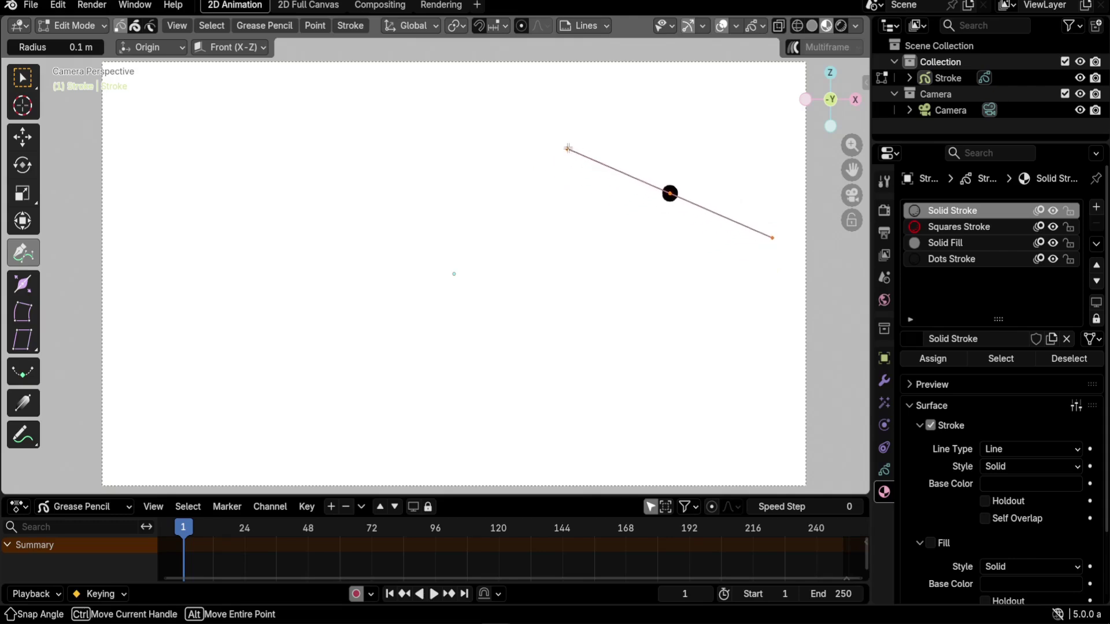
pyautogui.moveTo(314, 164)
pyautogui.mouseDown()
pyautogui.moveTo(198, 154)
pyautogui.moveTo(218, 228)
pyautogui.moveTo(347, 211)
pyautogui.moveTo(275, 183)
pyautogui.moveTo(247, 209)
pyautogui.mouseUp()
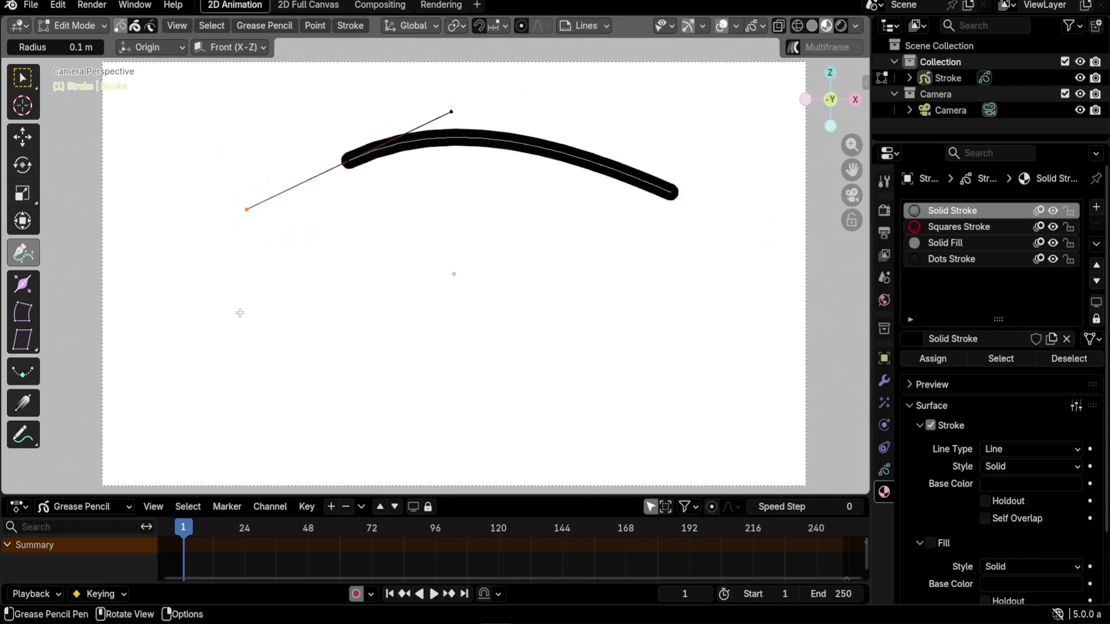
pyautogui.moveTo(240, 312)
pyautogui.mouseDown()
pyautogui.moveTo(264, 395)
pyautogui.moveTo(252, 322)
pyautogui.moveTo(268, 354)
pyautogui.moveTo(236, 384)
pyautogui.moveTo(197, 369)
pyautogui.moveTo(305, 358)
pyautogui.moveTo(327, 312)
pyautogui.moveTo(241, 388)
pyautogui.moveTo(192, 372)
pyautogui.moveTo(241, 386)
pyautogui.moveTo(308, 364)
pyautogui.moveTo(329, 314)
pyautogui.moveTo(277, 354)
pyautogui.mouseUp()
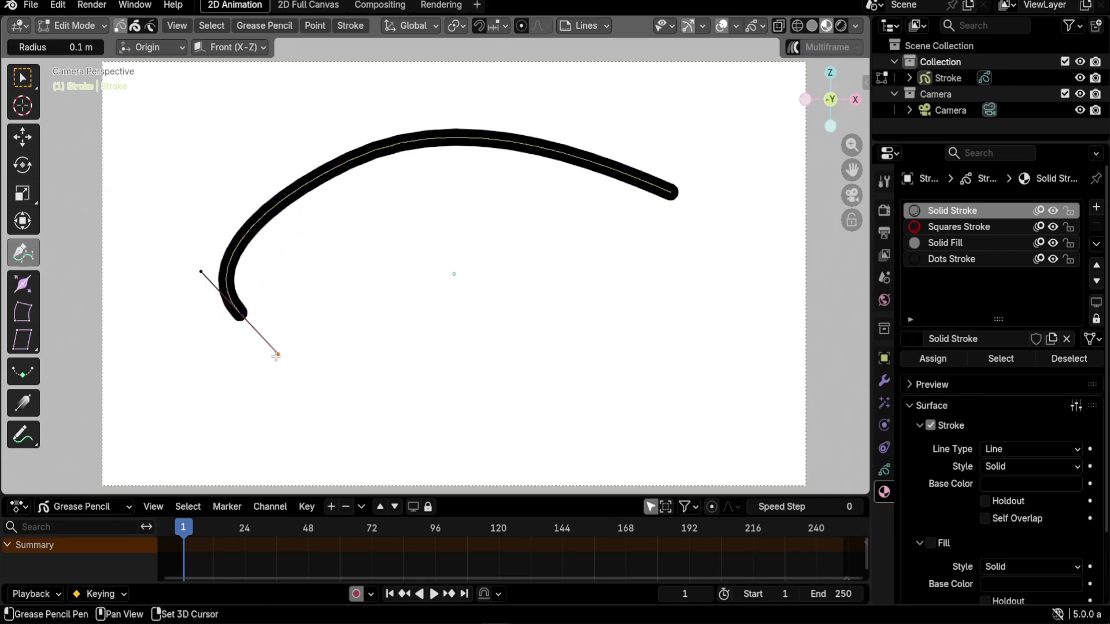
pyautogui.moveTo(458, 389)
pyautogui.mouseDown()
pyautogui.moveTo(585, 375)
pyautogui.moveTo(580, 345)
pyautogui.moveTo(575, 392)
pyautogui.moveTo(498, 305)
pyautogui.moveTo(384, 323)
pyautogui.mouseUp()
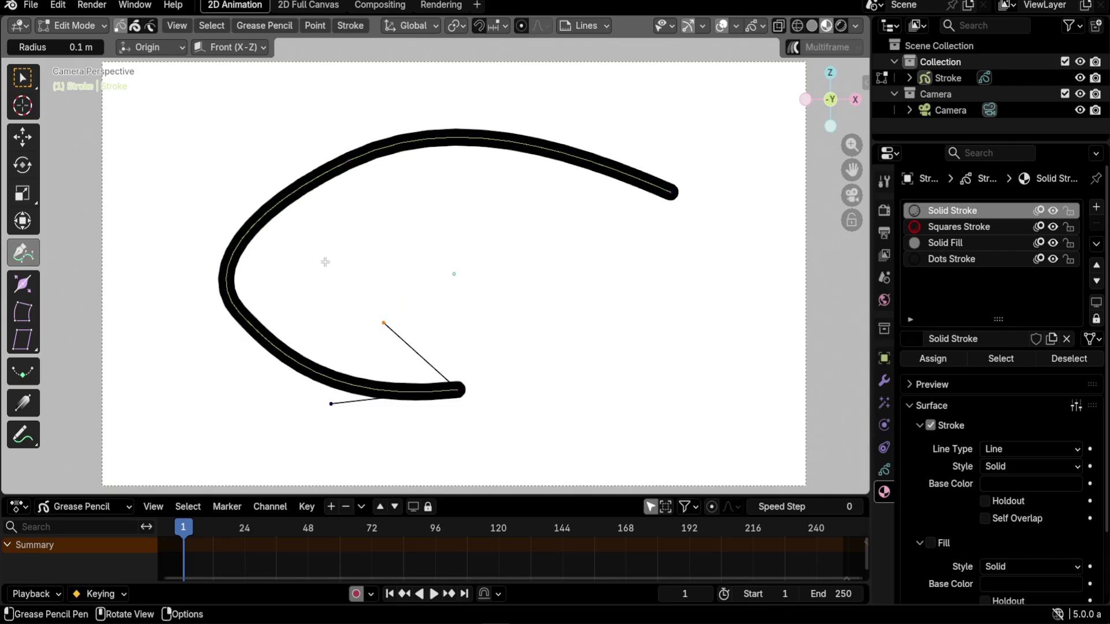
pyautogui.moveTo(326, 262)
pyautogui.mouseDown()
pyautogui.moveTo(278, 218)
pyautogui.moveTo(366, 218)
pyautogui.moveTo(362, 199)
pyautogui.moveTo(348, 226)
pyautogui.moveTo(307, 243)
pyautogui.moveTo(403, 218)
pyautogui.mouseUp()
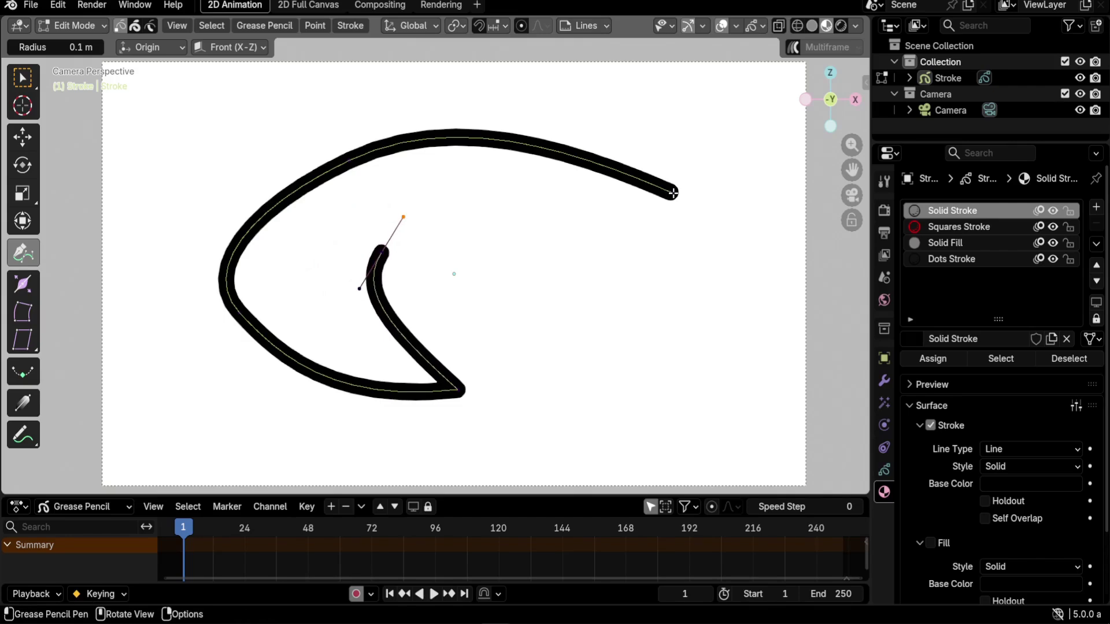
pyautogui.moveTo(672, 193); pyautogui.dragTo(773, 237)
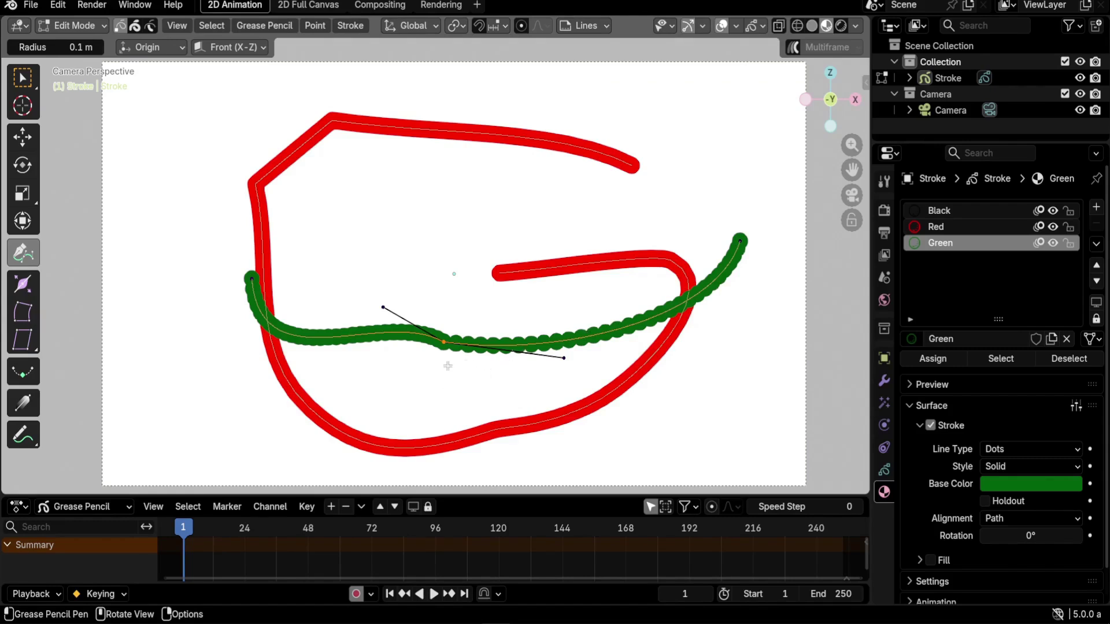
# - Move the green stroke's middle point about -0.22 m in X and 0.18 m in Z, and rotate its handles about -0.8°
pyautogui.press('g')
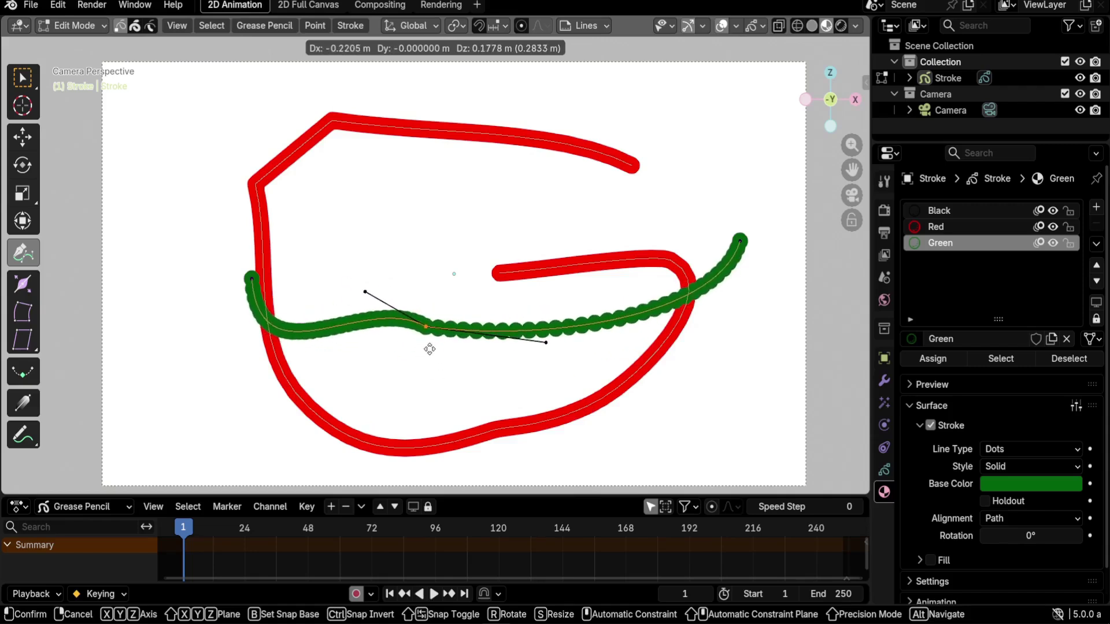
pyautogui.click(429, 349)
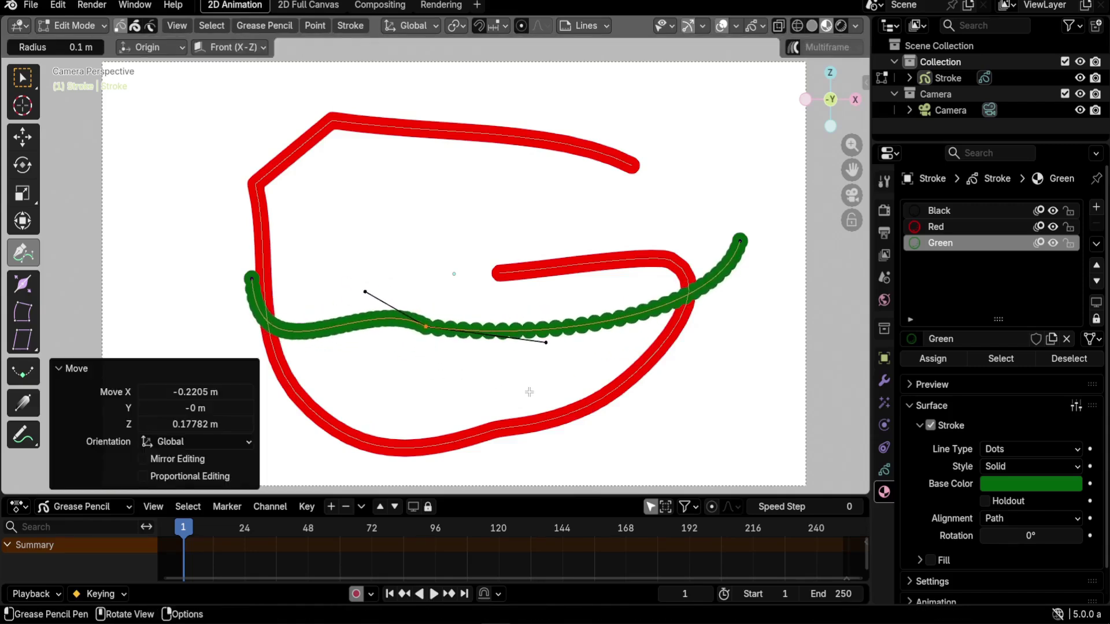
pyautogui.press('r')
pyautogui.click(556, 313)
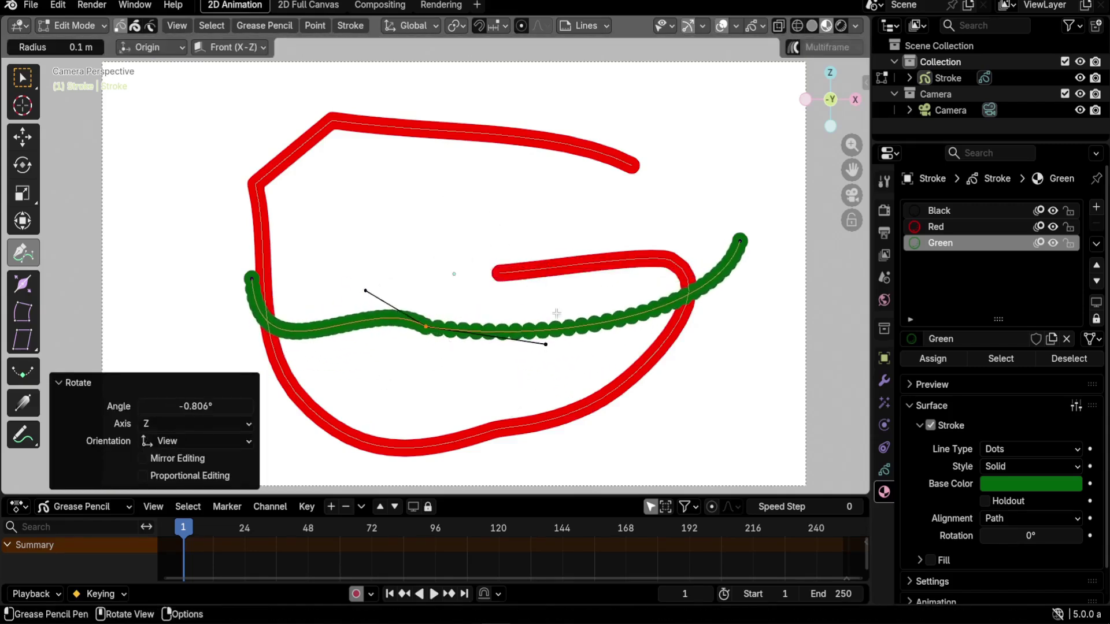
# - Scale the green stroke's middle point by about 2.03 to lengthen its handles and thicken the stroke around it
pyautogui.press('s')
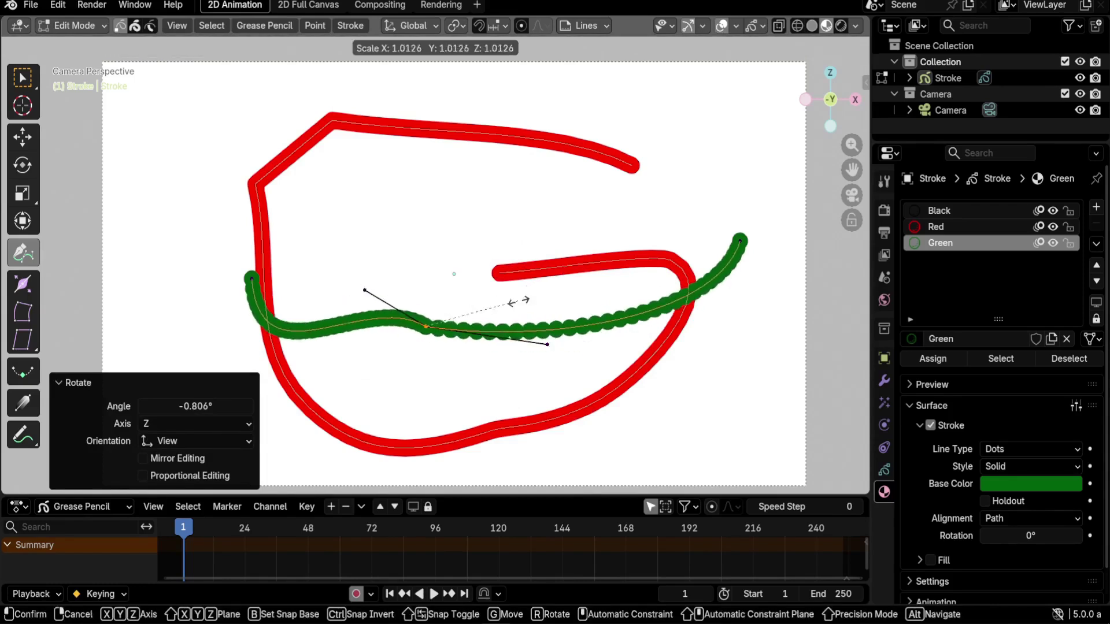
pyautogui.click(527, 302)
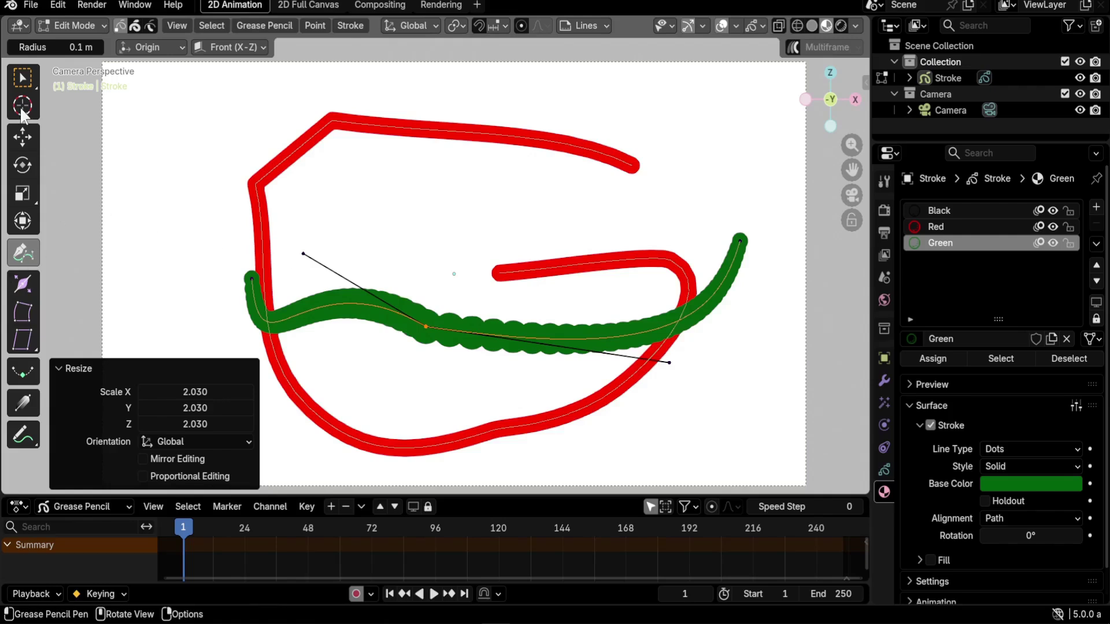
# - With the Select Box tool, move the green stroke's right endpoint about -1.39 m in X and 0.17 m in Z, and rotate its handles about 78.6°
pyautogui.click(23, 79)
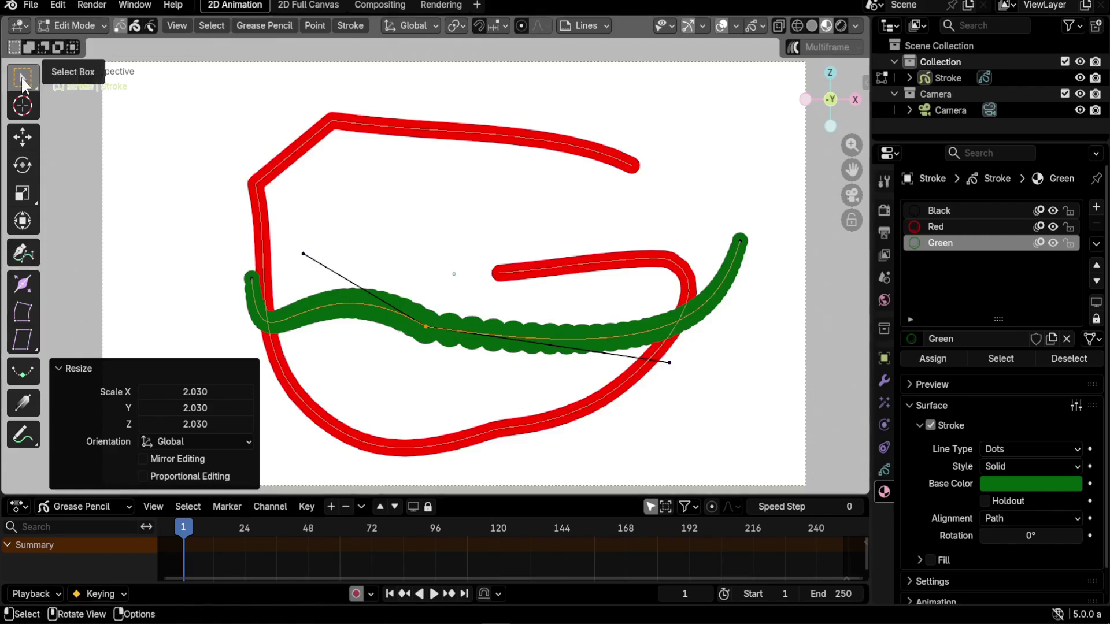
pyautogui.click(741, 243)
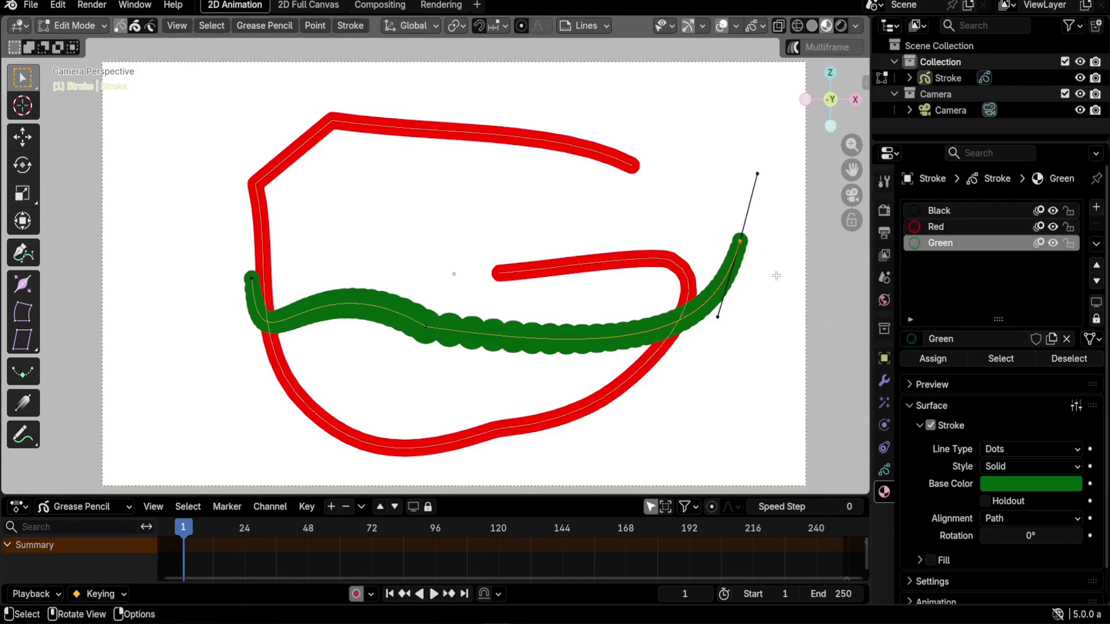
pyautogui.press('g')
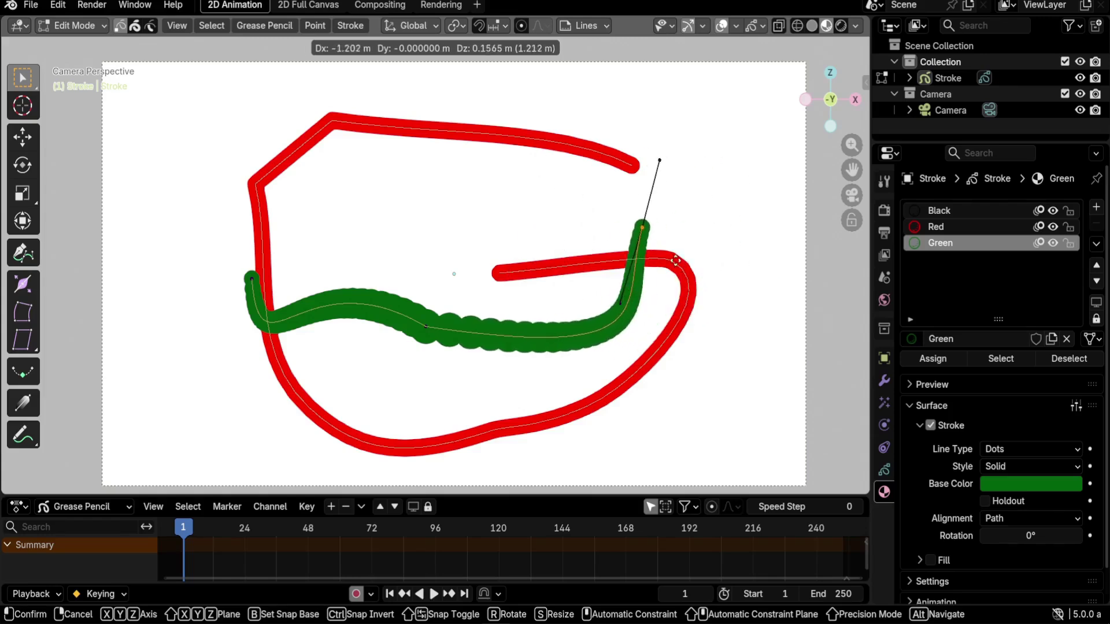
pyautogui.click(676, 261)
pyautogui.press('r')
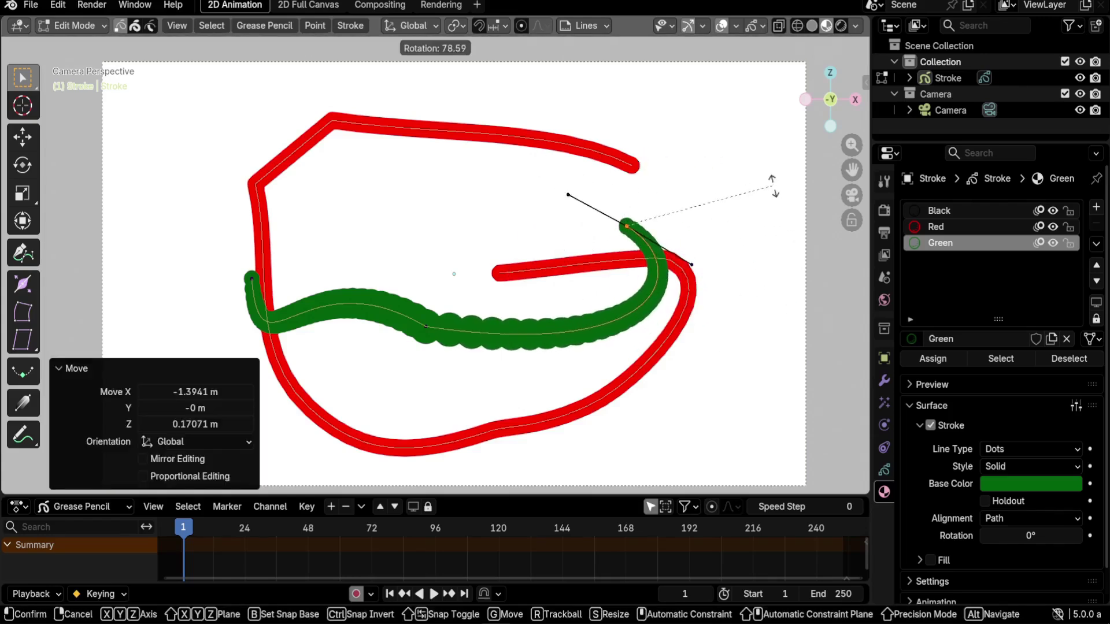
pyautogui.click(774, 185)
# - Extrude a new point from the green stroke's right endpoint by about -3.31 m in X and 0.36 m in Z, and rotate its handles about 48.4°
pyautogui.press('g')
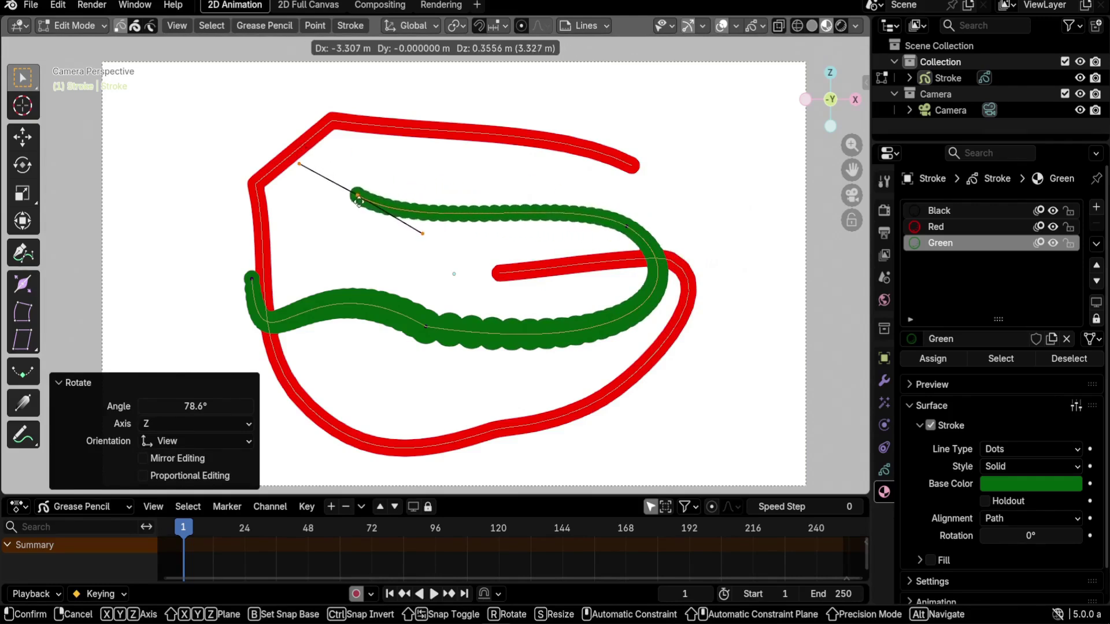
pyautogui.click(358, 200)
pyautogui.press('r')
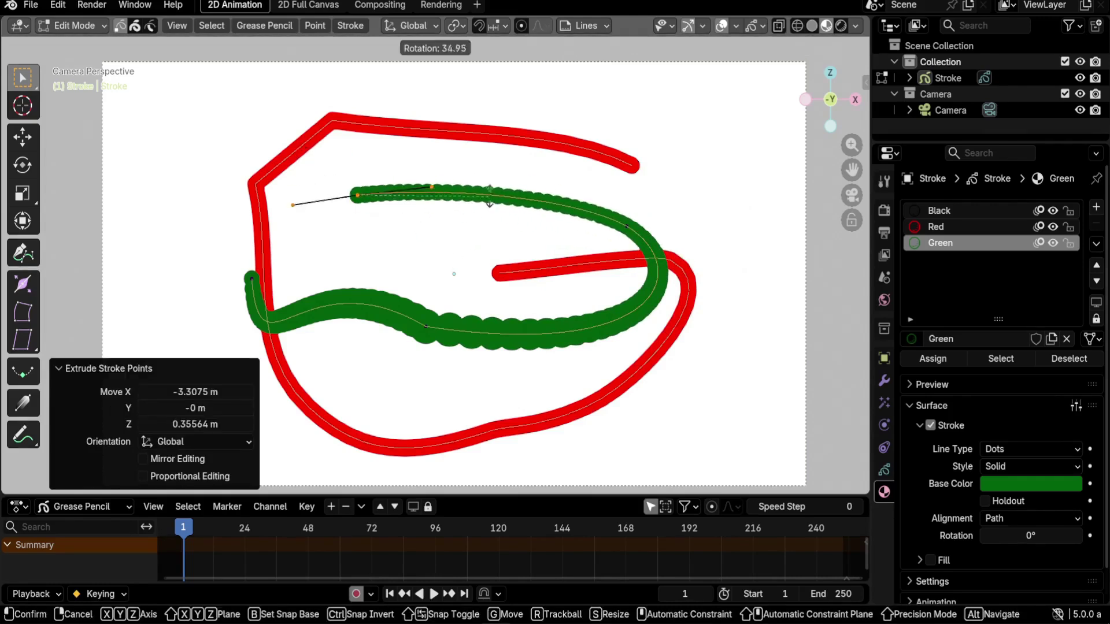
pyautogui.click(503, 160)
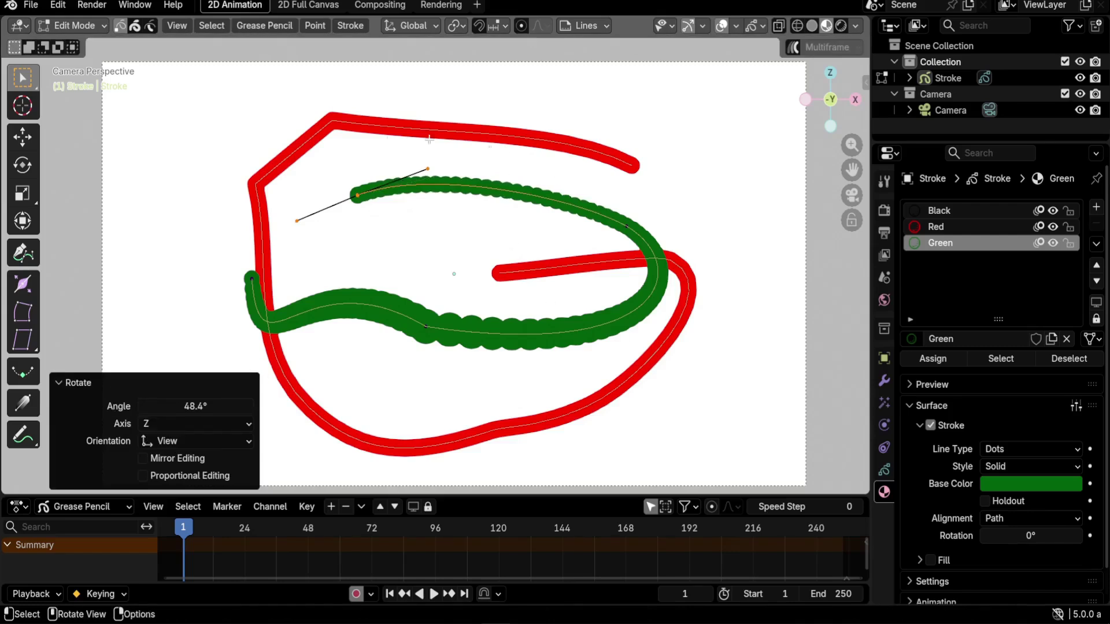